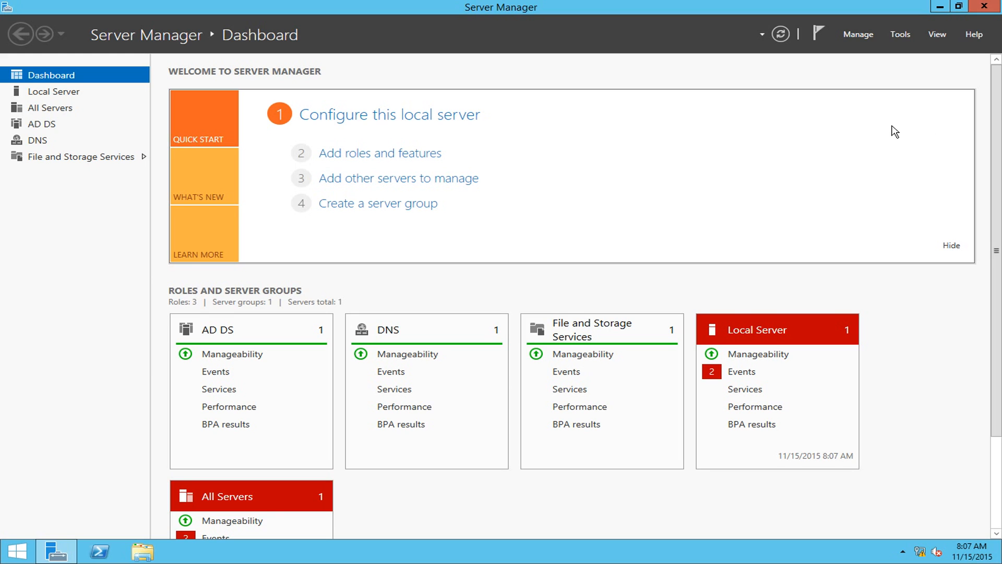
Step: Start adding roles and features with a role-based installation on NLB-DC-01.nlblab.com, continuing to the server role selection
click(866, 36)
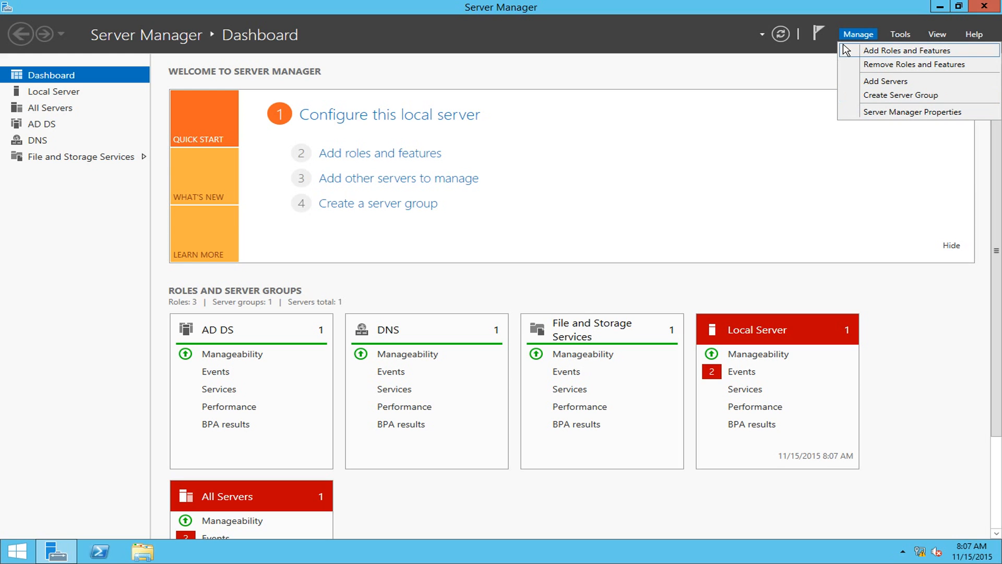
click(870, 51)
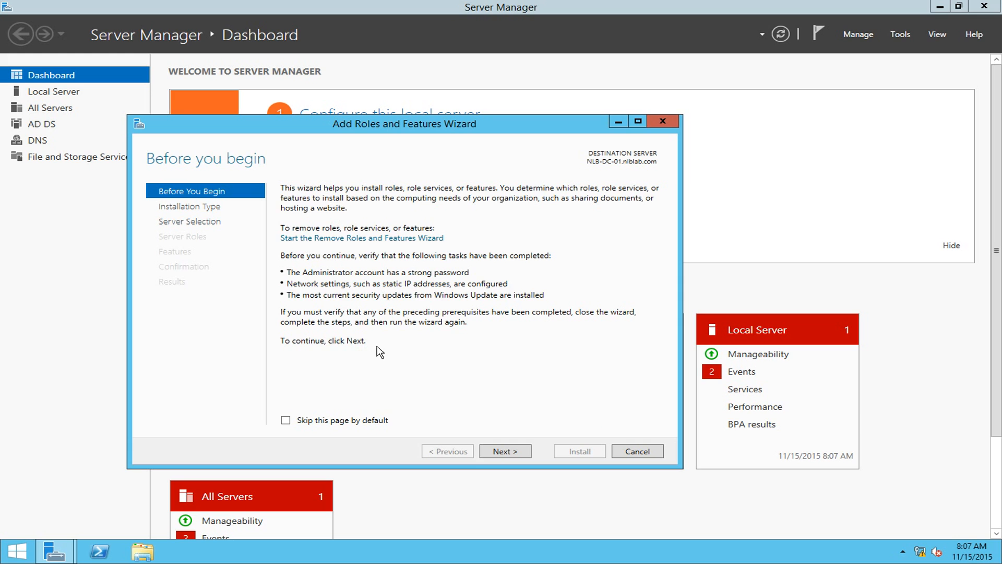
click(509, 452)
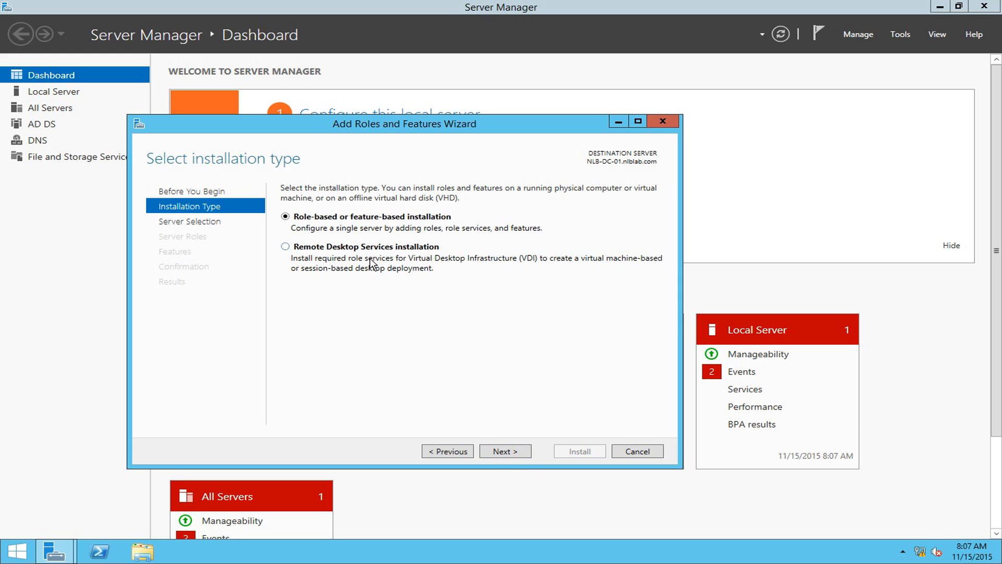
click(515, 450)
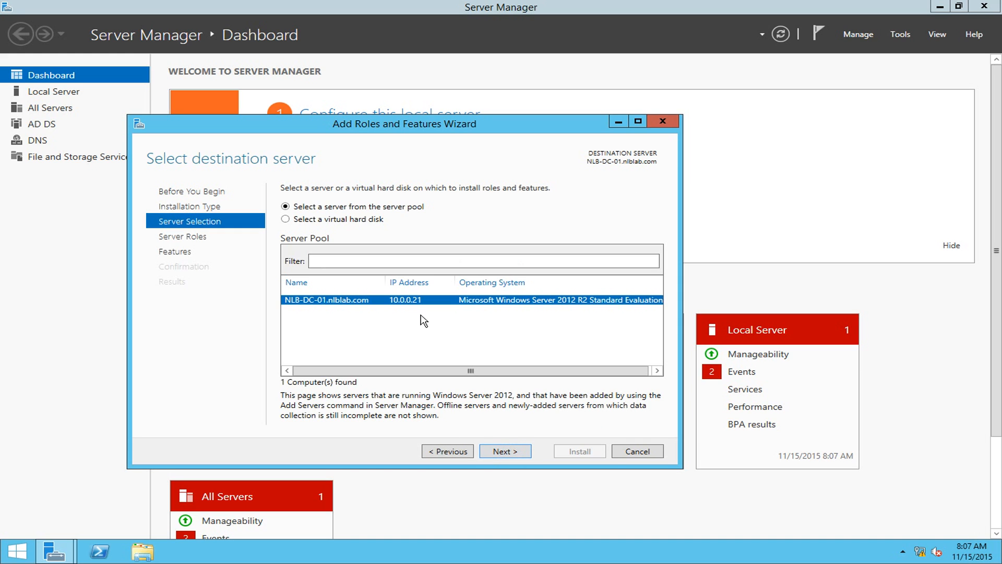
click(502, 452)
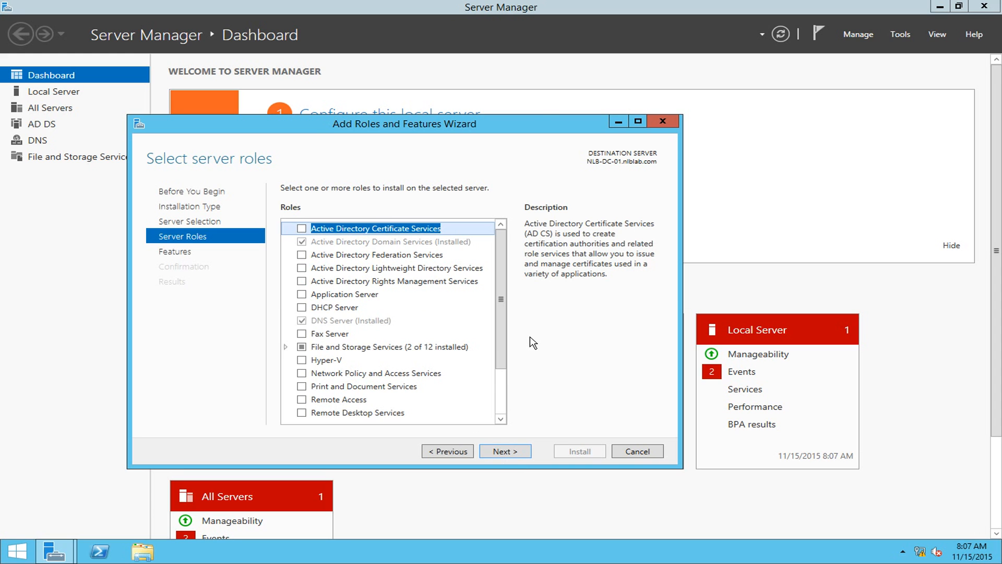
Step: Select the DHCP Server role and add its required features, including the management tools
click(337, 308)
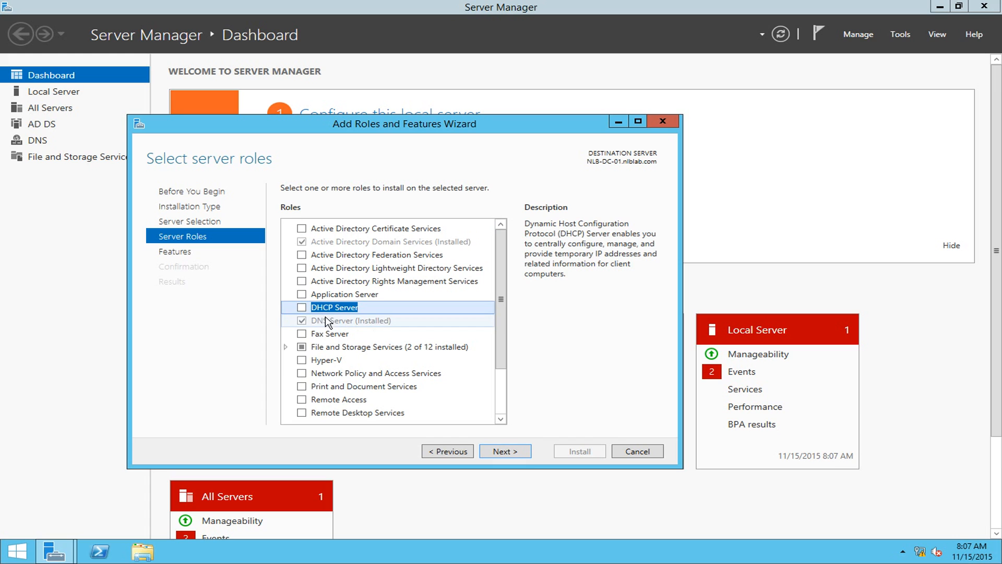
click(302, 308)
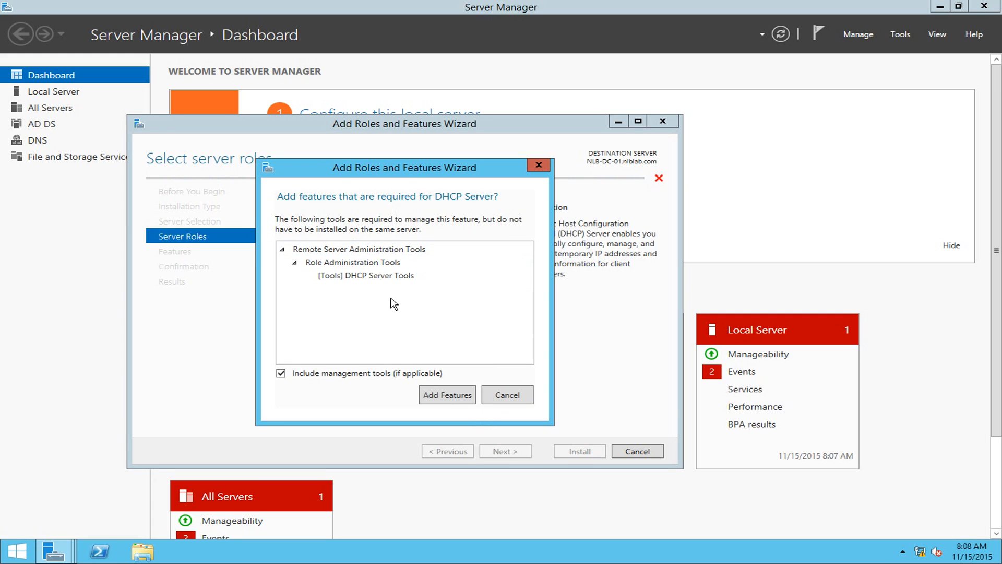
click(448, 395)
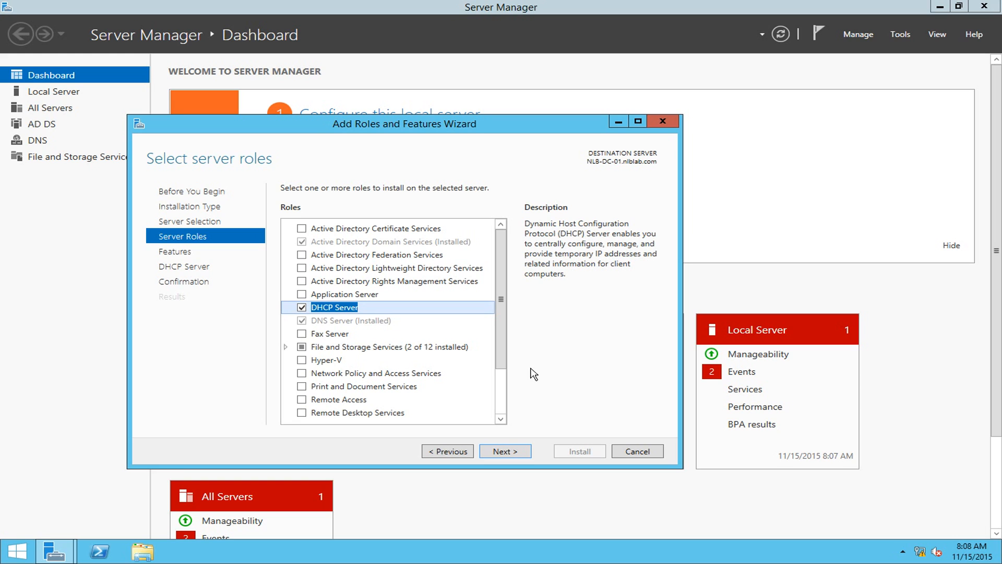
Step: Continue without selecting extra features and install the DHCP Server role without enabling automatic restart
click(518, 452)
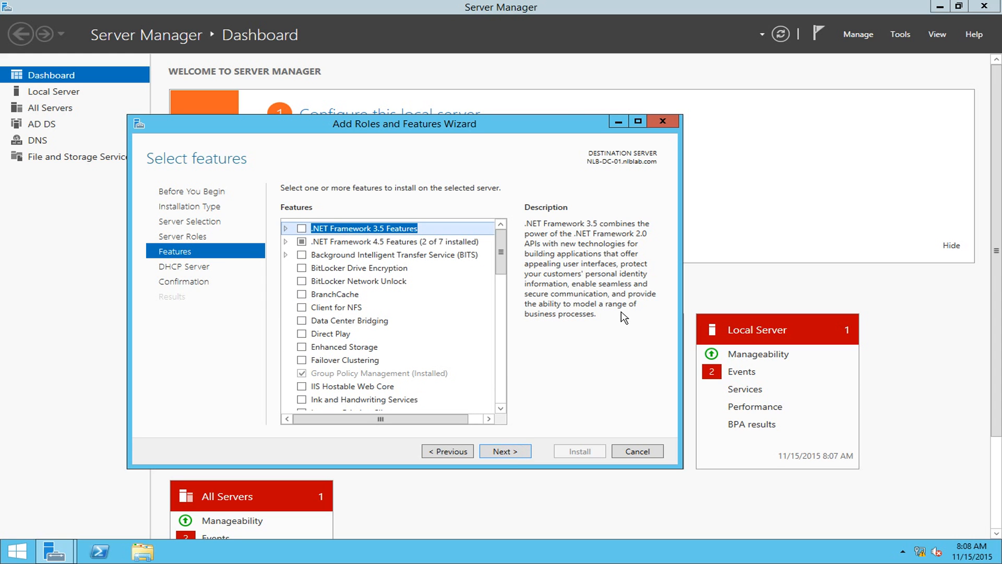
click(526, 451)
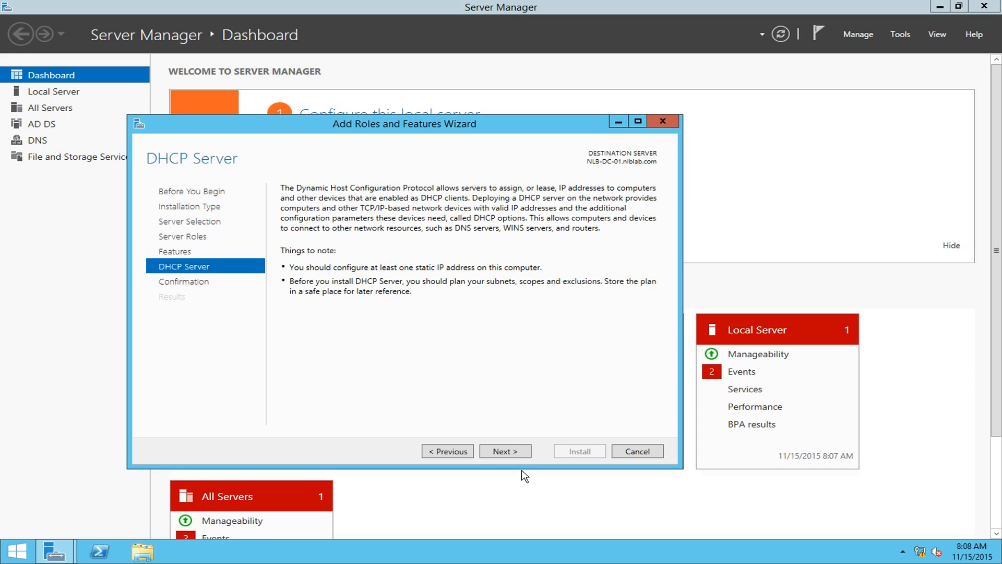
click(504, 453)
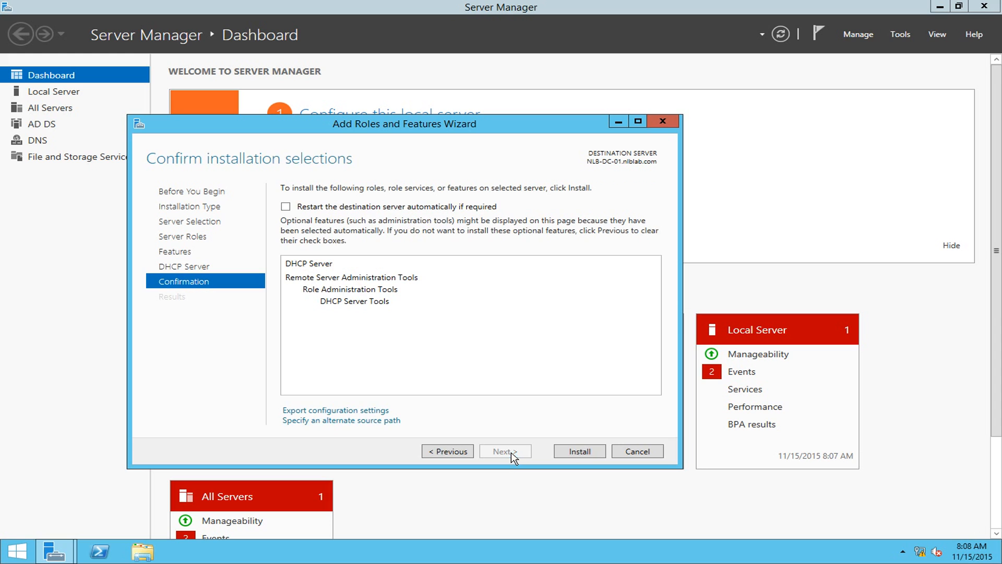
click(590, 452)
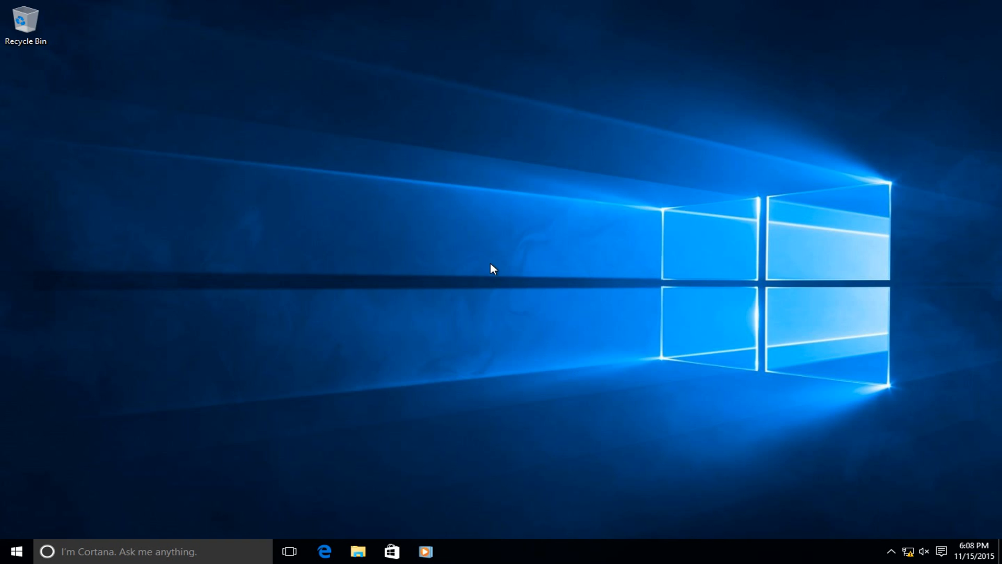
right_click(485, 187)
click(525, 224)
click(19, 557)
click(818, 508)
Step: On the Windows 10 client, find cmd and run Command Prompt as administrator, allowing it to make changes
click(16, 551)
text(cmd)
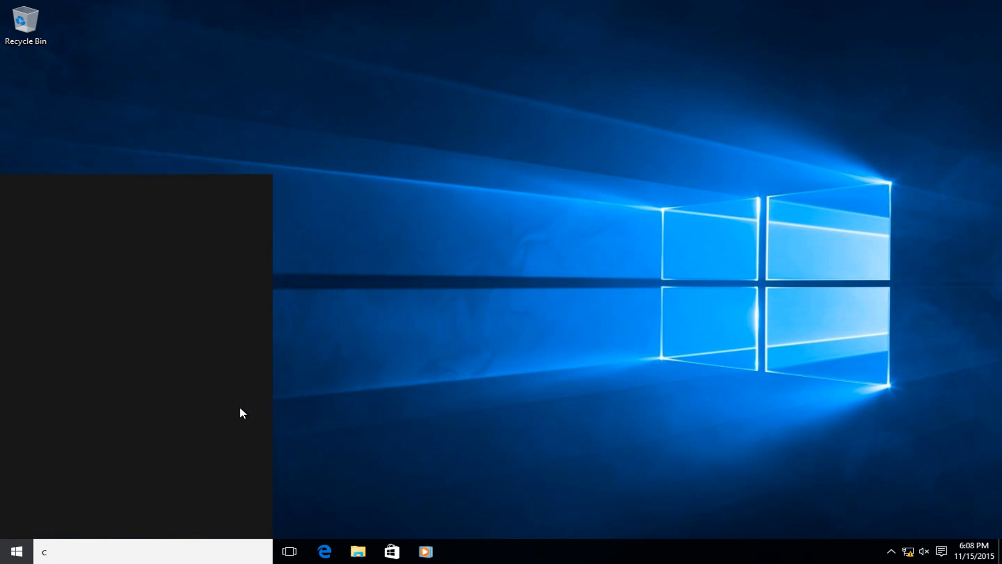
right_click(109, 224)
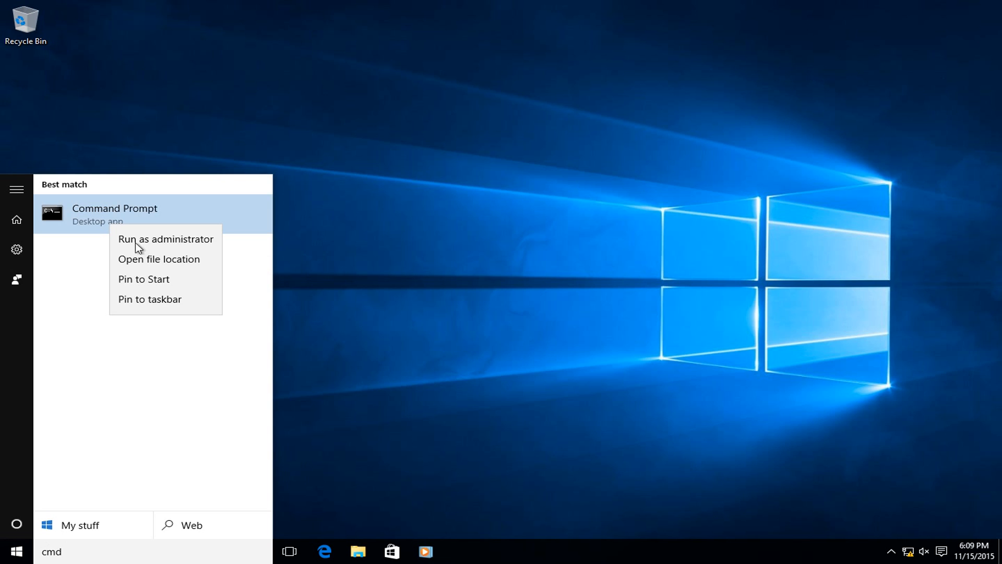
click(137, 242)
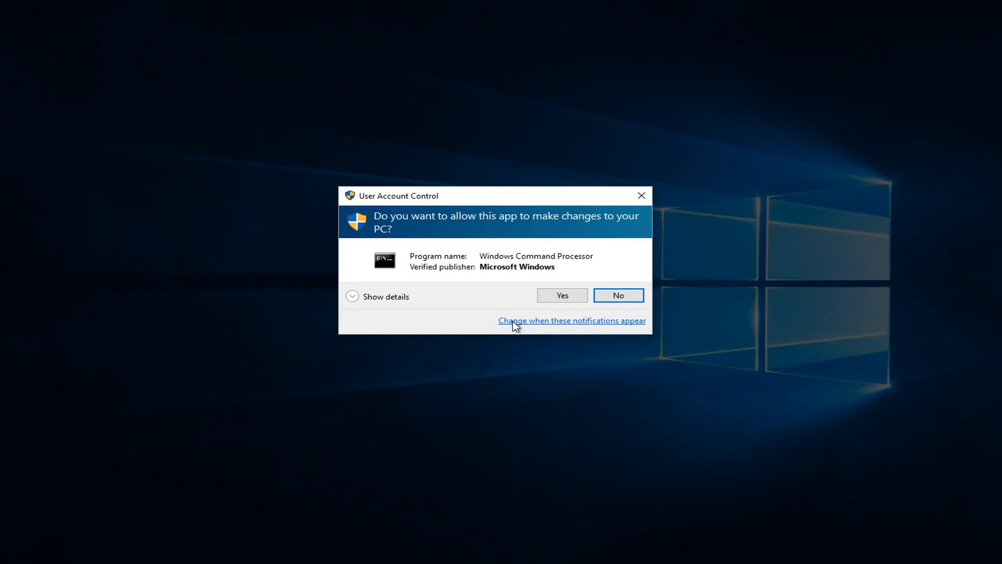
click(553, 300)
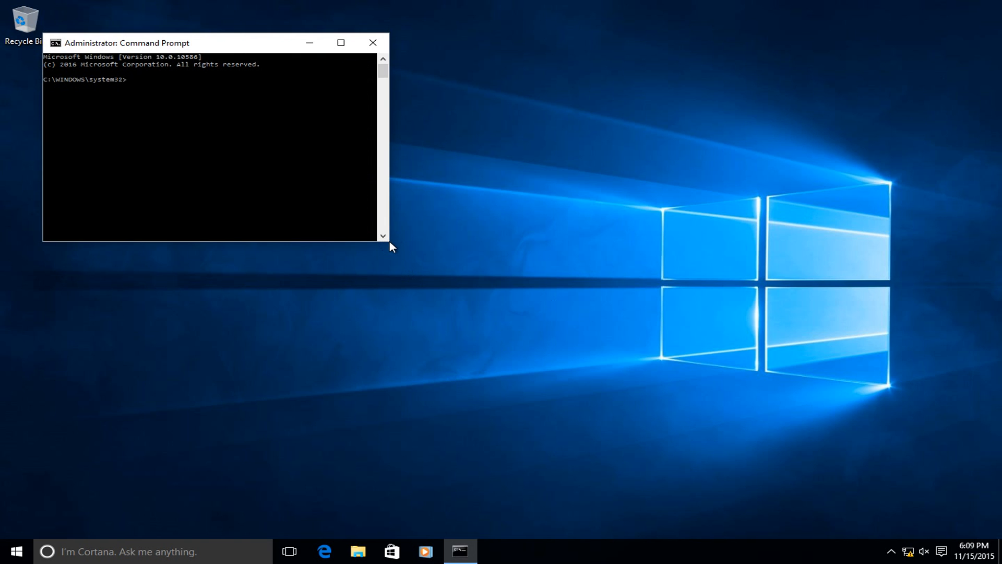
Step: Enlarge the Command Prompt window and run ipconfig /all to examine the client's IP configuration
drag(390, 239, 522, 291)
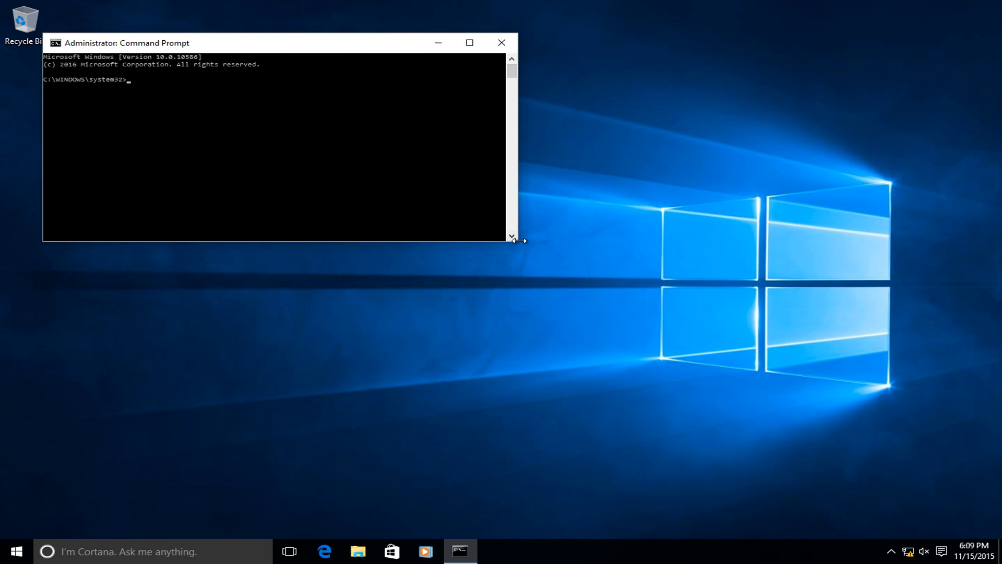
drag(518, 241, 626, 386)
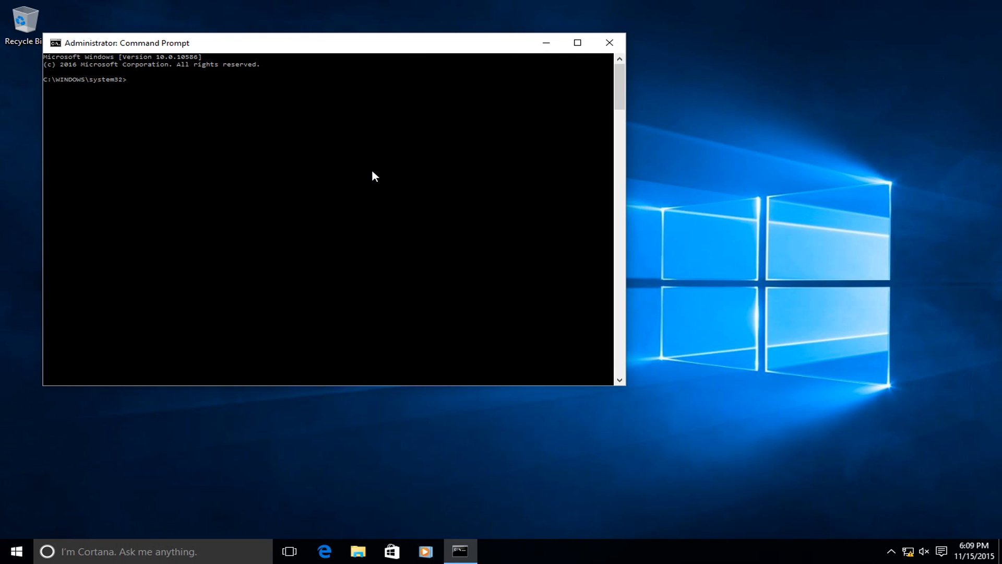
text(ipconfig /all)
key(Return)
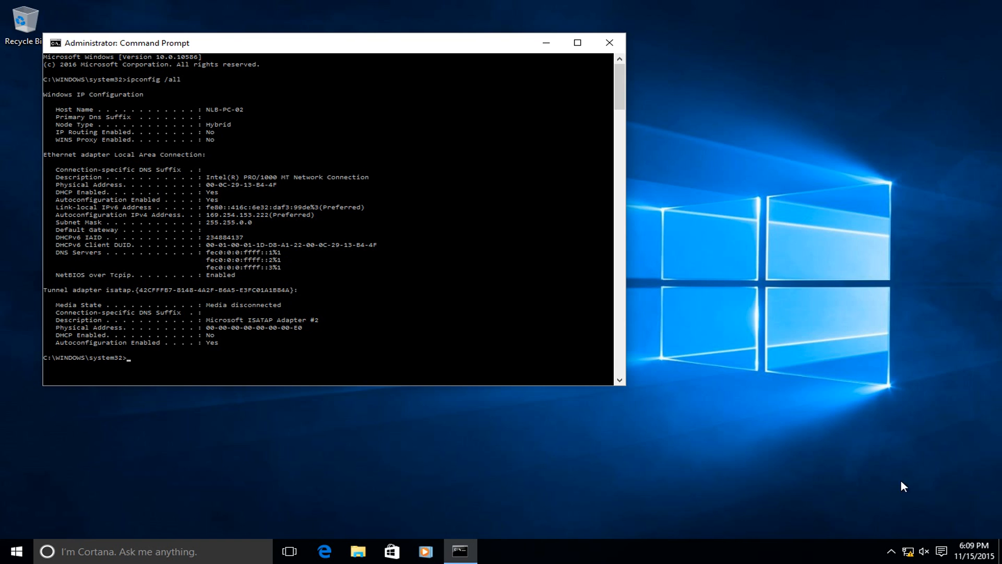
Step: Open the Local Area Connection's Internet Protocol Version 4 (TCP/IPv4) properties to check how the client gets its addresses
right_click(909, 551)
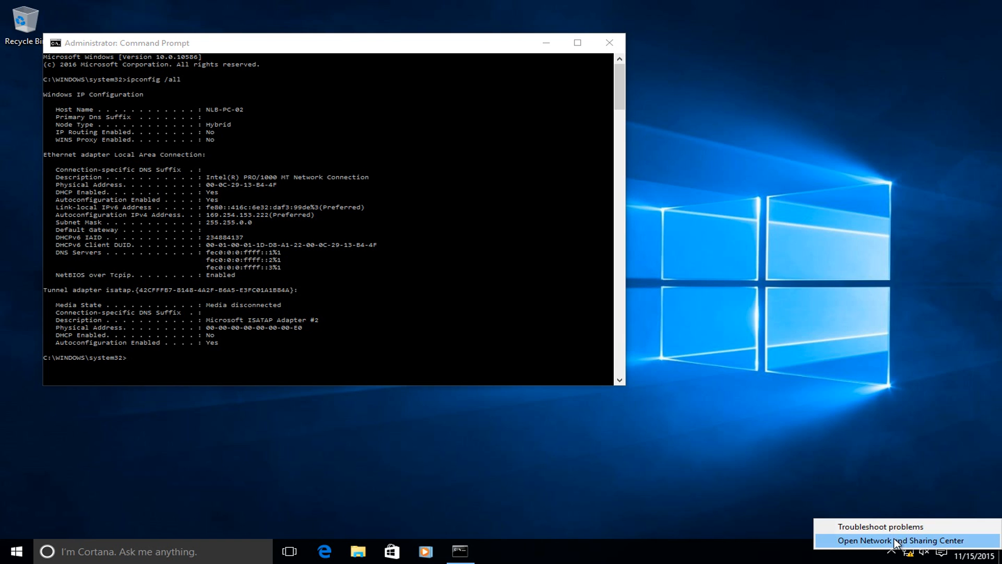
click(896, 541)
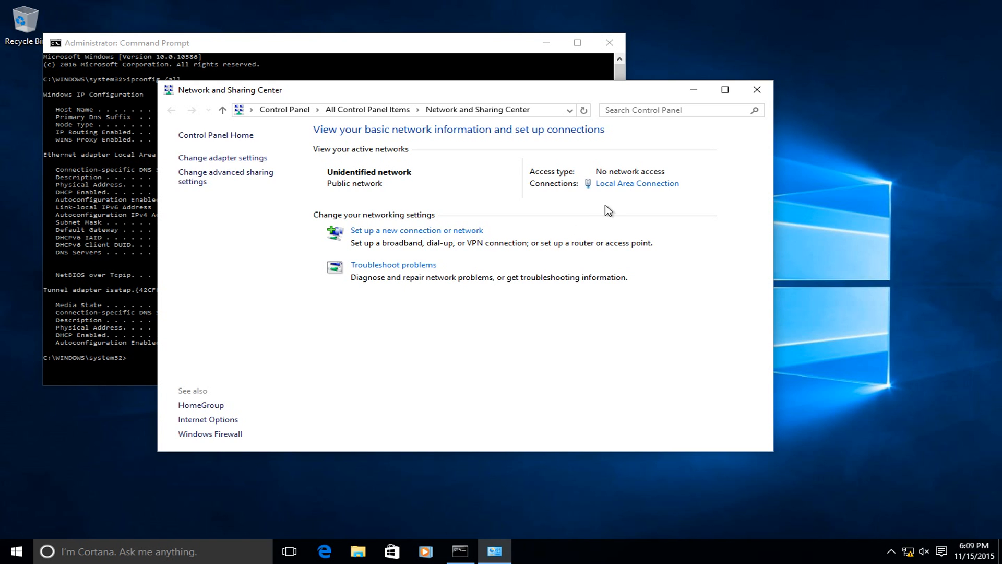
click(614, 187)
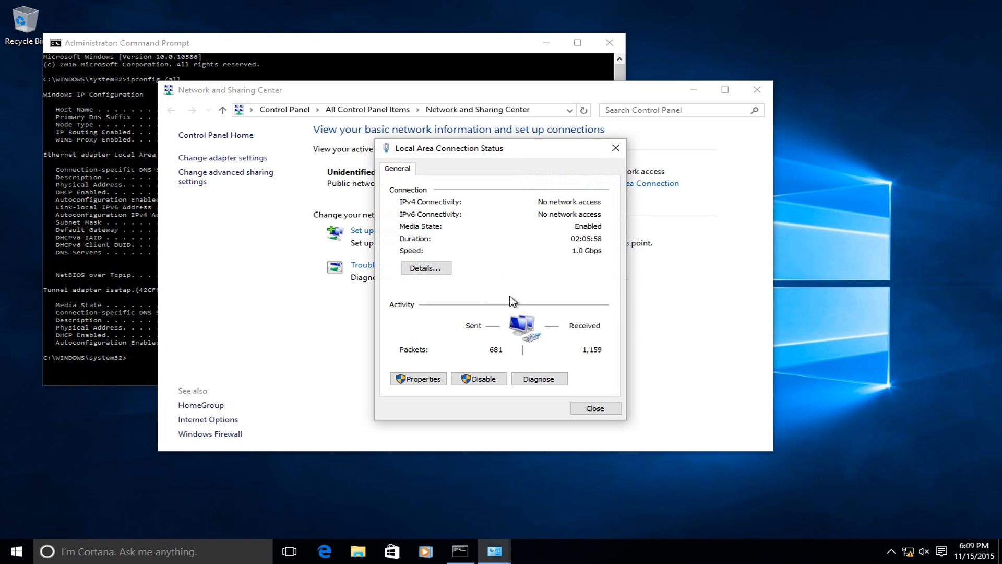
click(441, 379)
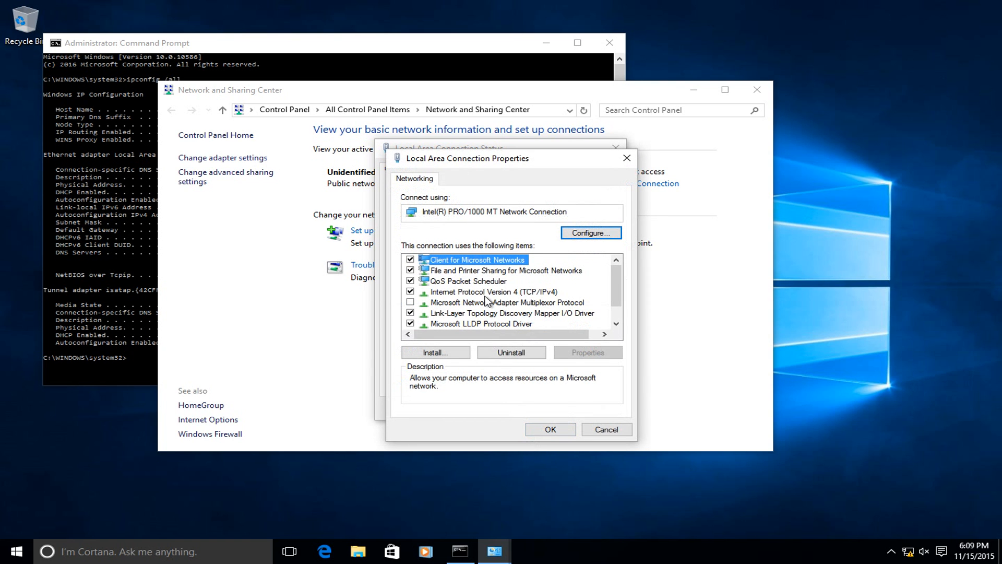
click(481, 291)
click(586, 353)
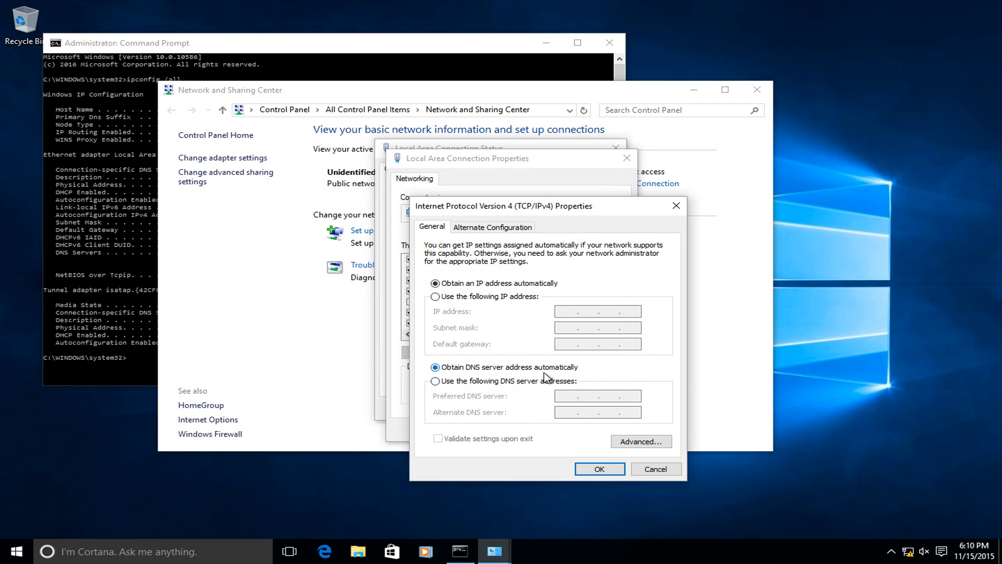
Step: Try the manual IP address option, return to automatic IP and DNS, and close all network windows without saving
click(434, 297)
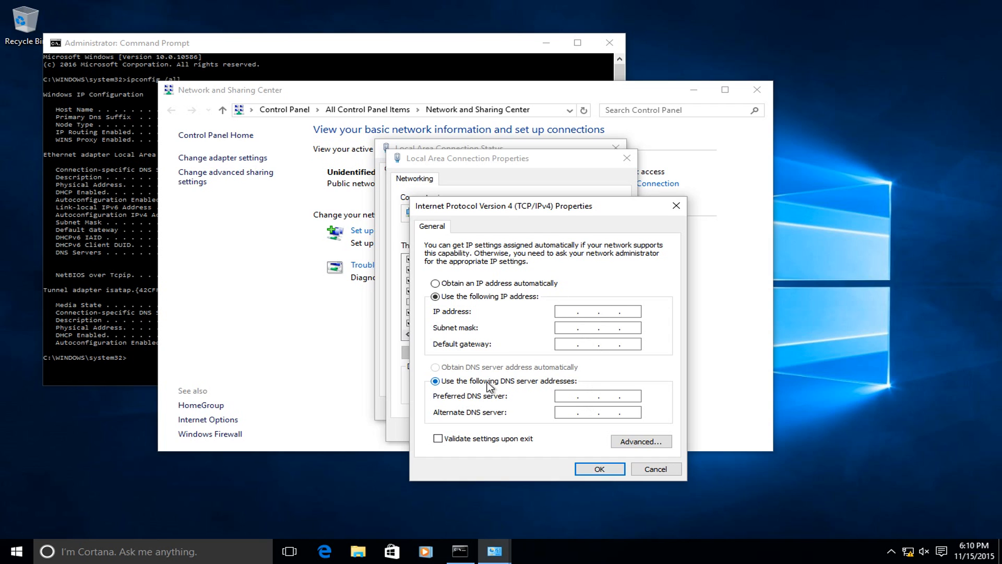
click(456, 285)
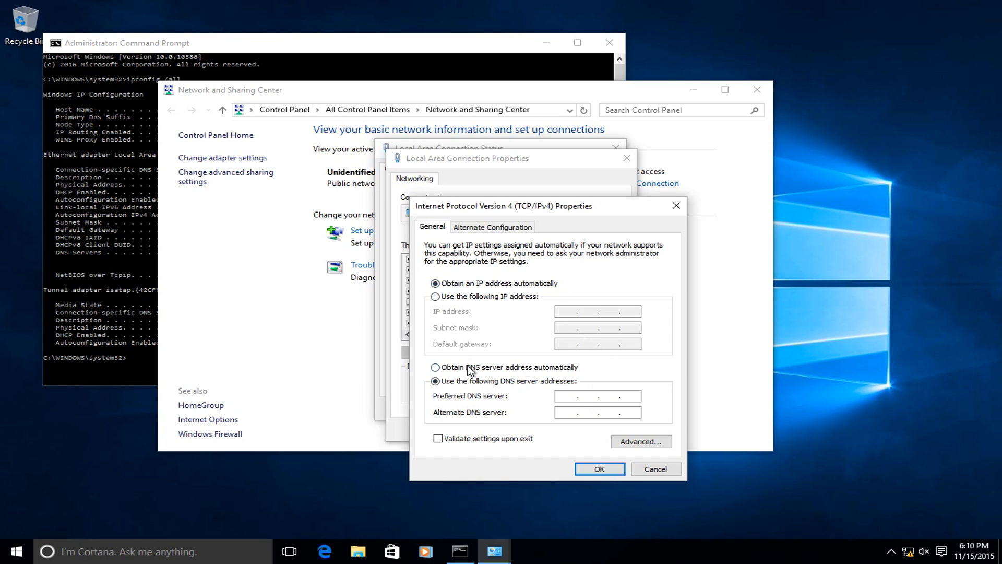
click(465, 367)
click(666, 472)
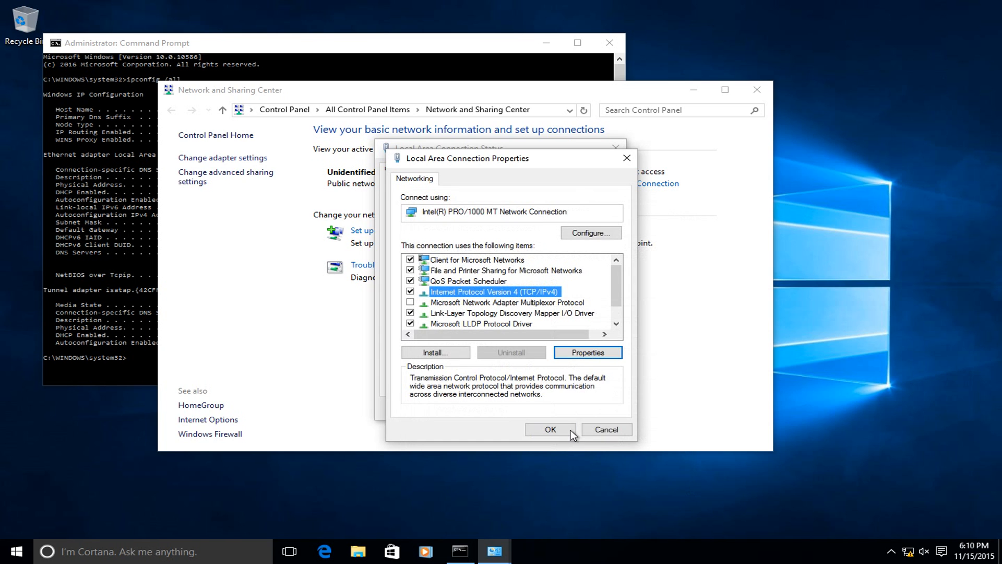
click(607, 433)
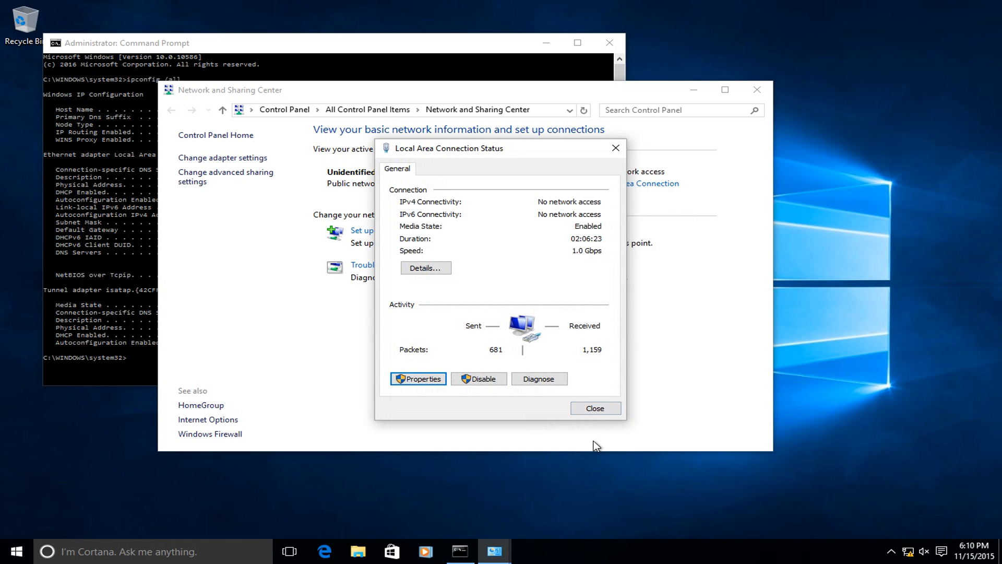
click(604, 408)
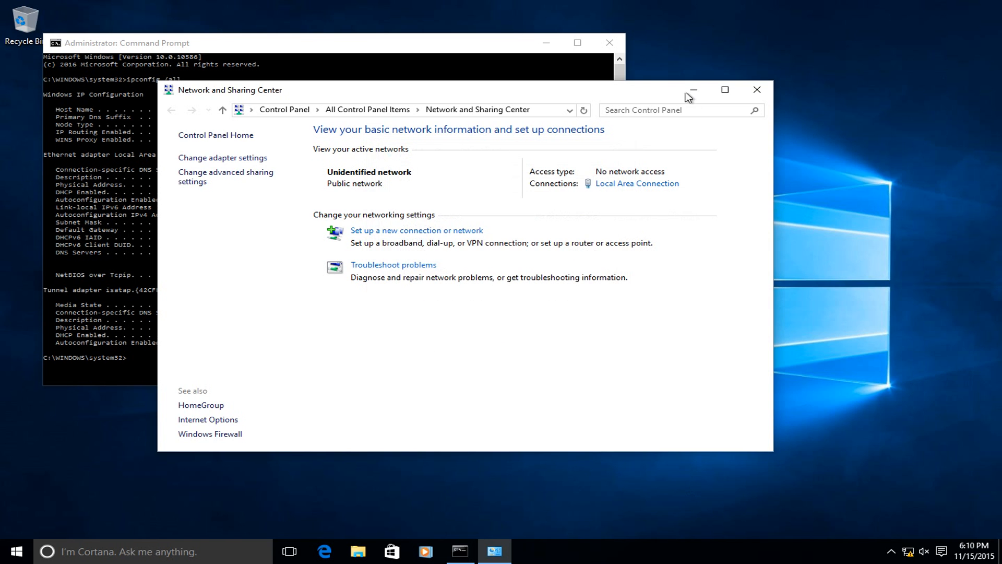
click(757, 90)
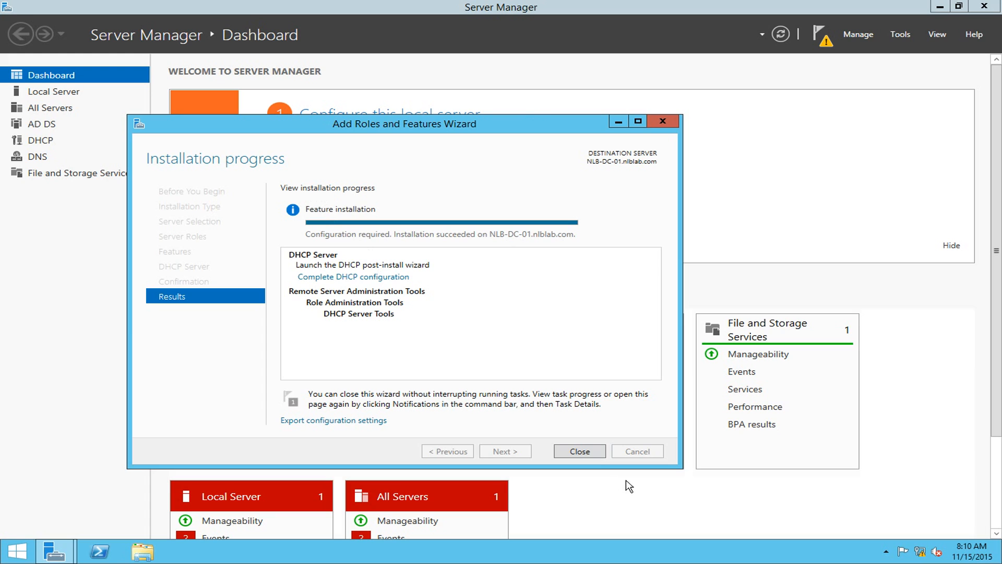
Step: Close the Add Roles and Features Wizard and launch Complete DHCP configuration from the post-deployment notification
click(580, 451)
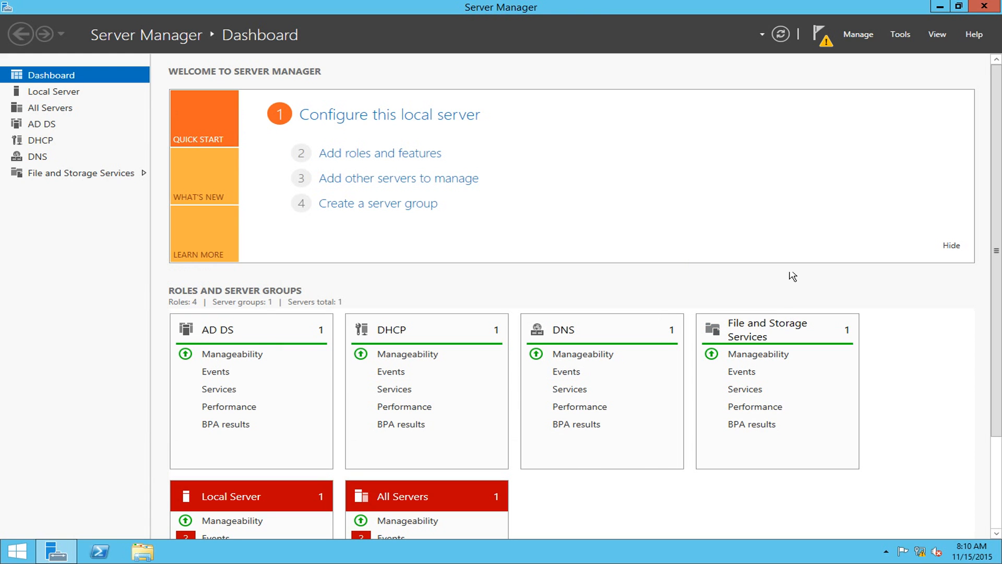
click(822, 44)
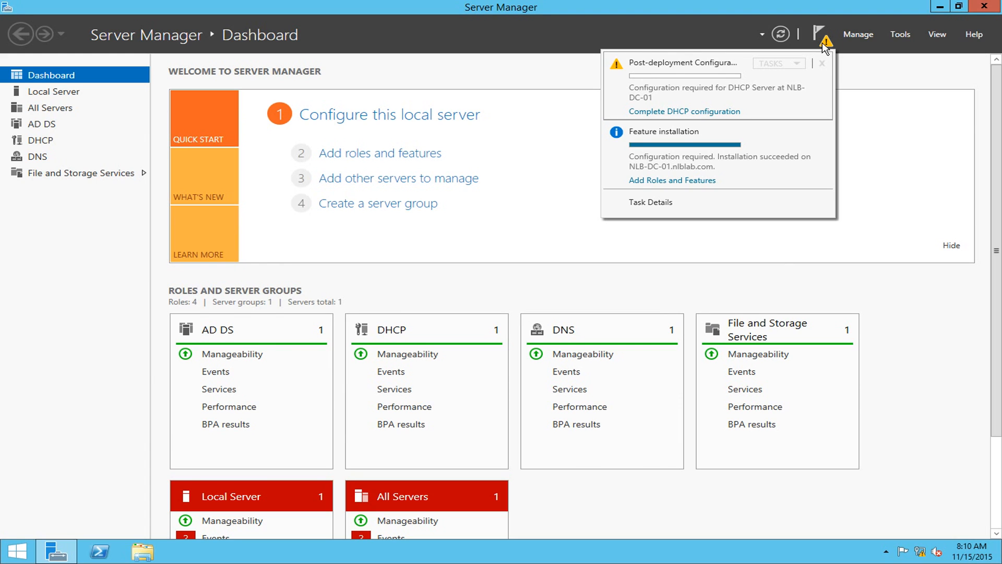
click(693, 112)
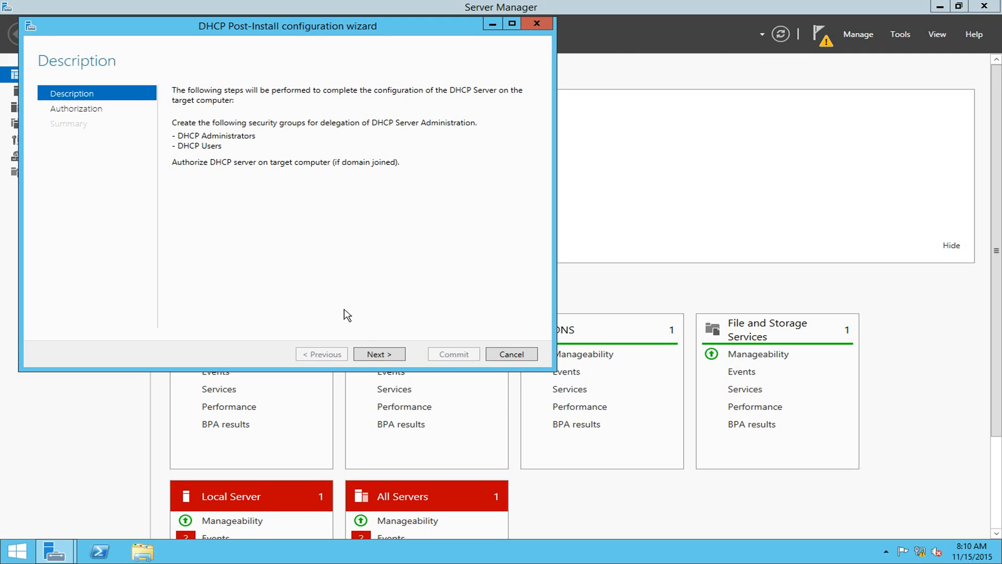
Step: Authorize the DHCP server in AD DS with the preselected user's credentials, commit the post-install configuration and close the wizard
click(377, 347)
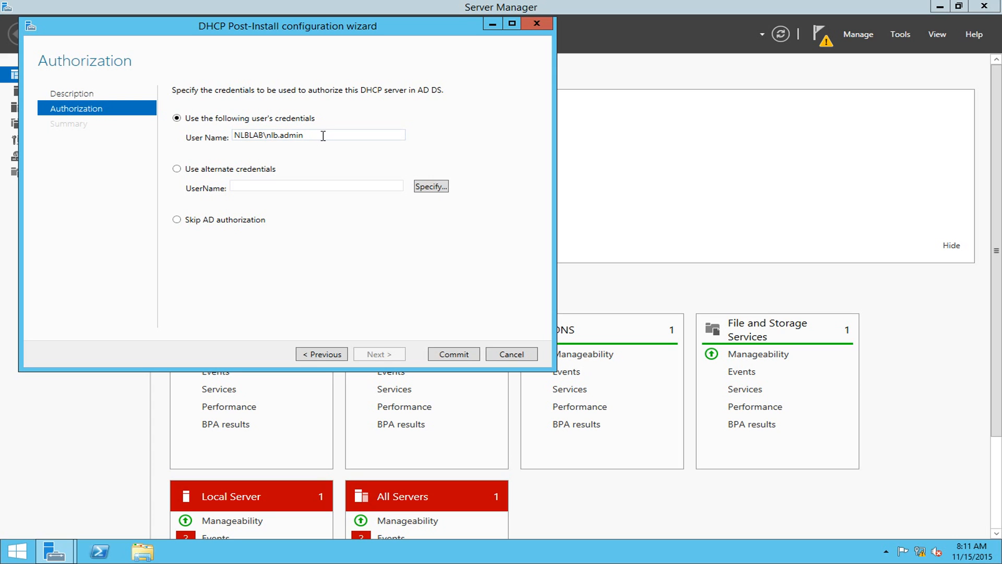
drag(320, 134, 236, 136)
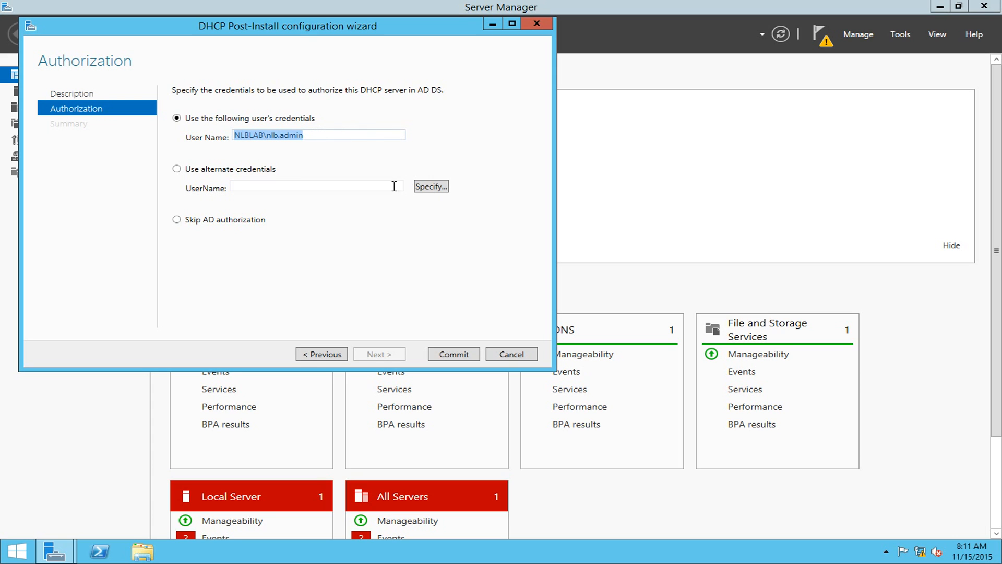
click(321, 137)
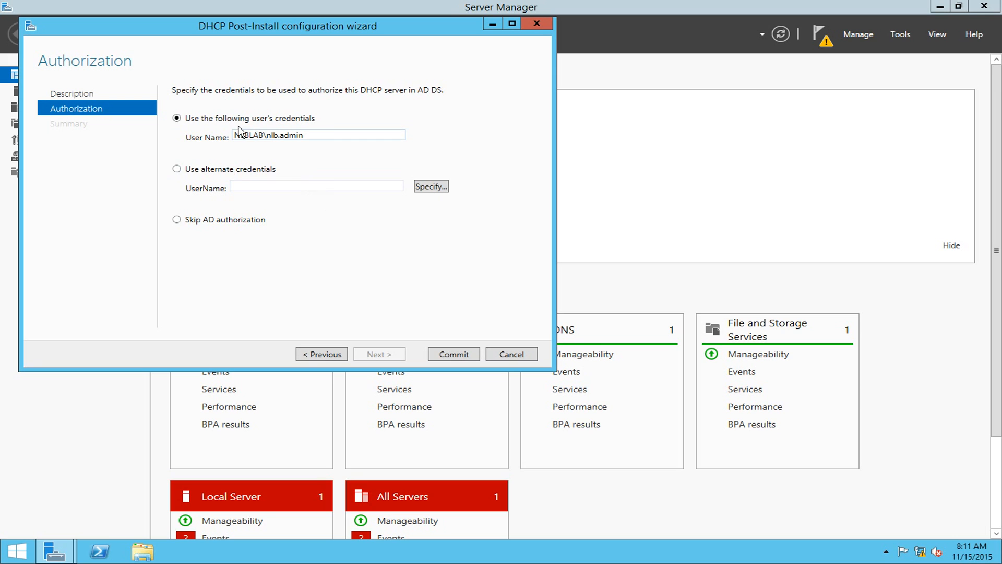
click(453, 355)
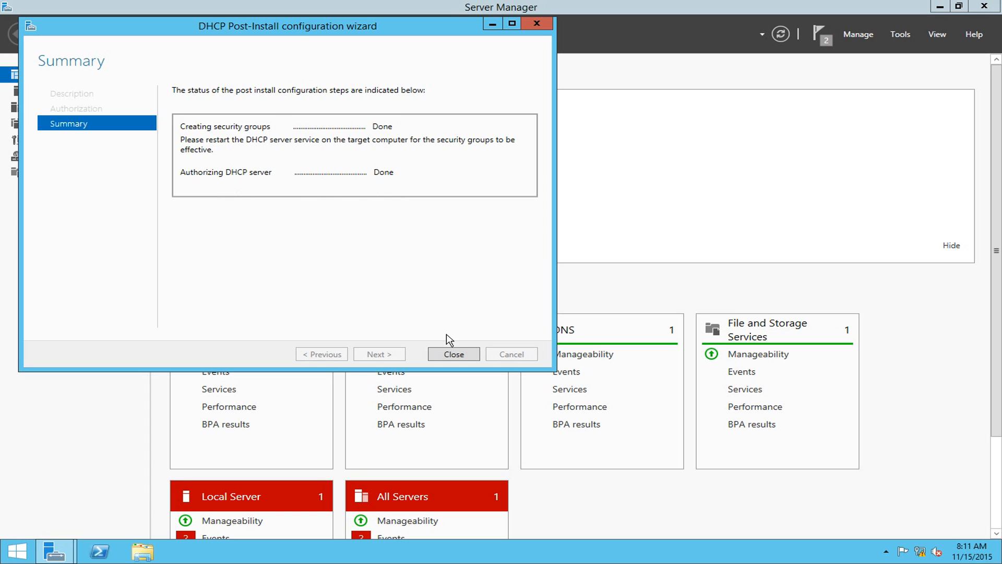
click(449, 354)
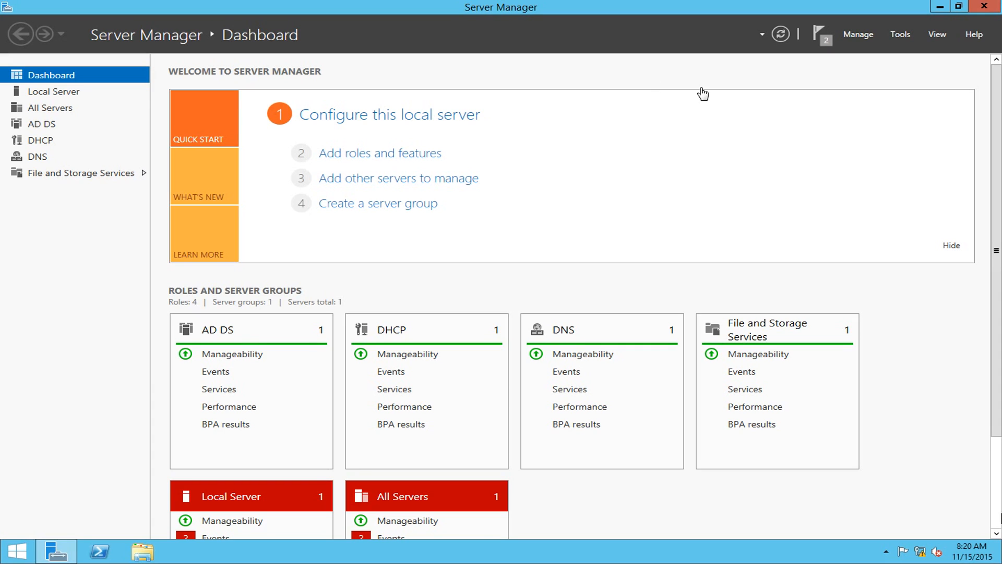
Step: Open the DHCP console maximized, widen its tree pane and expand nlb-dc-01.nlblab.com down to the IPv4 node
click(901, 35)
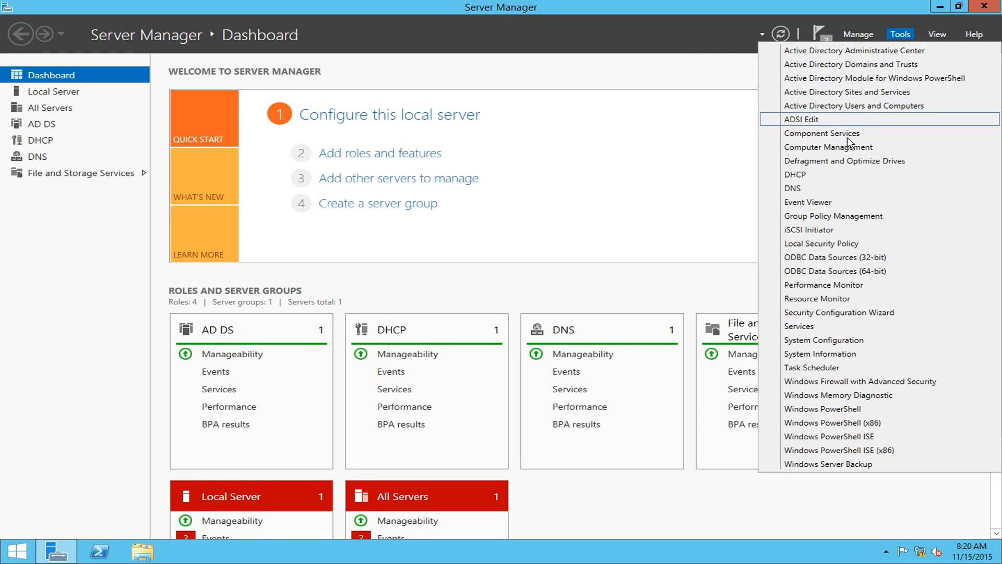
click(812, 174)
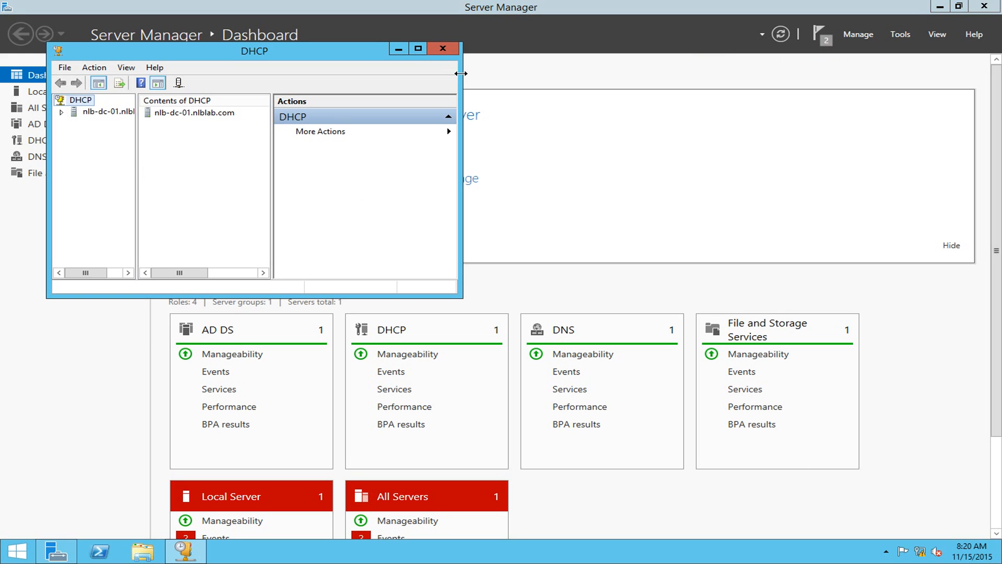
click(417, 48)
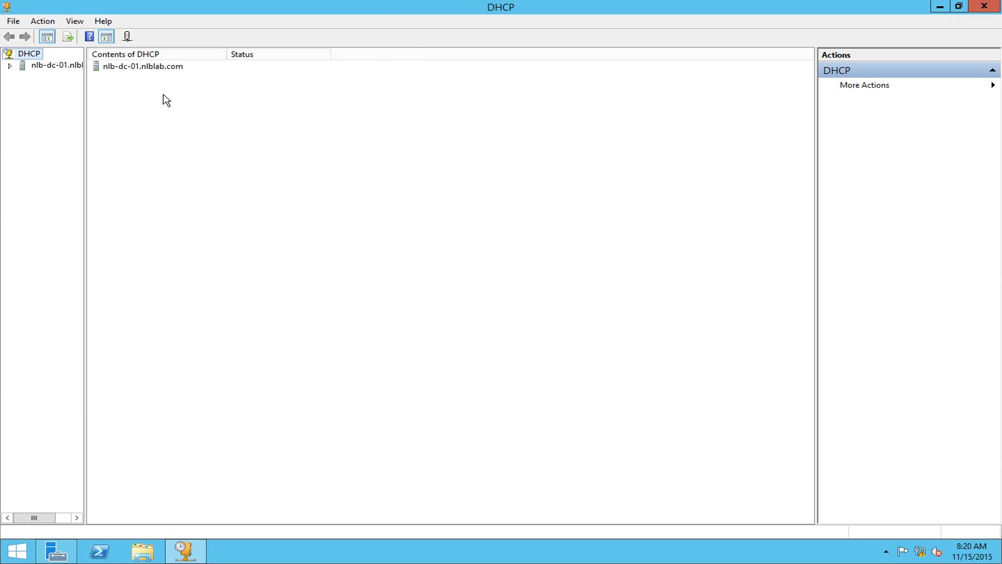
drag(85, 99, 214, 111)
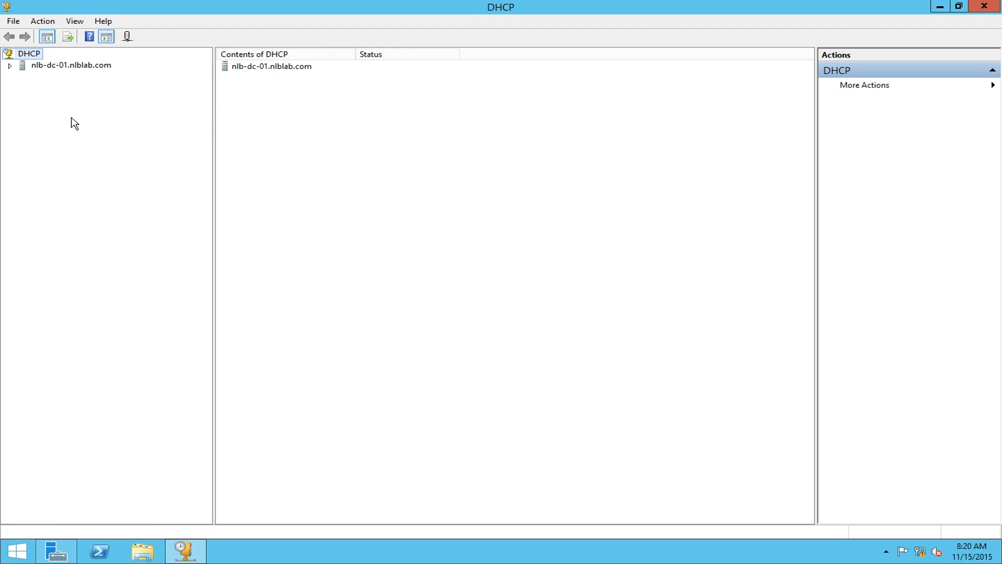
click(9, 66)
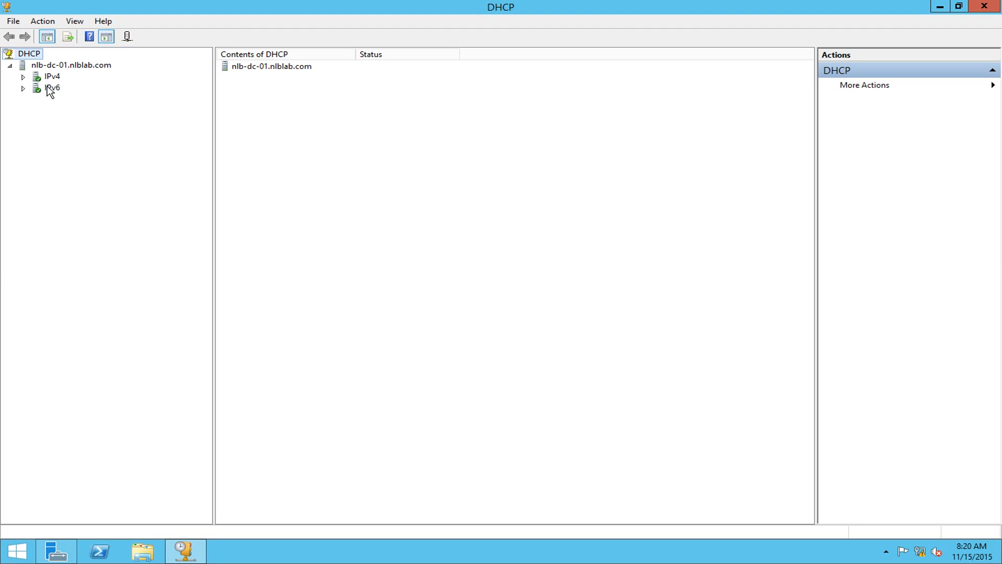
click(23, 77)
click(52, 78)
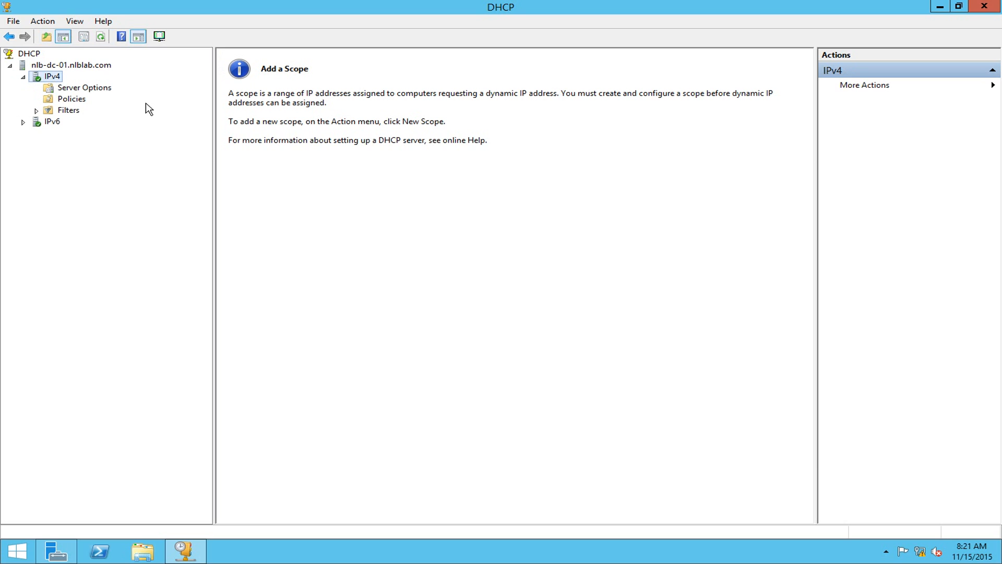
Step: Check the commands available for IPv4 and for nlb-dc-01.nlblab.com to verify the server's authorization status
right_click(57, 82)
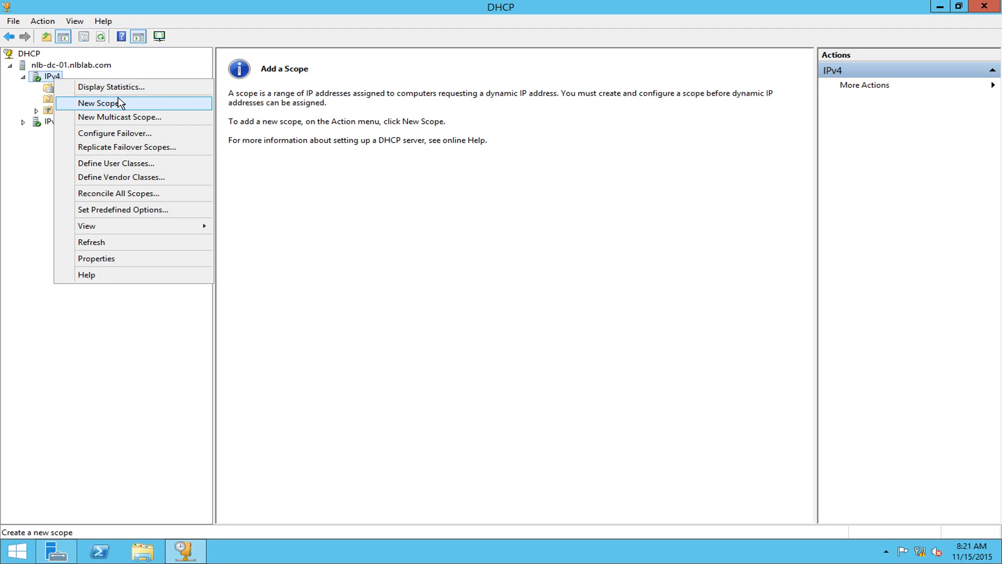
click(70, 67)
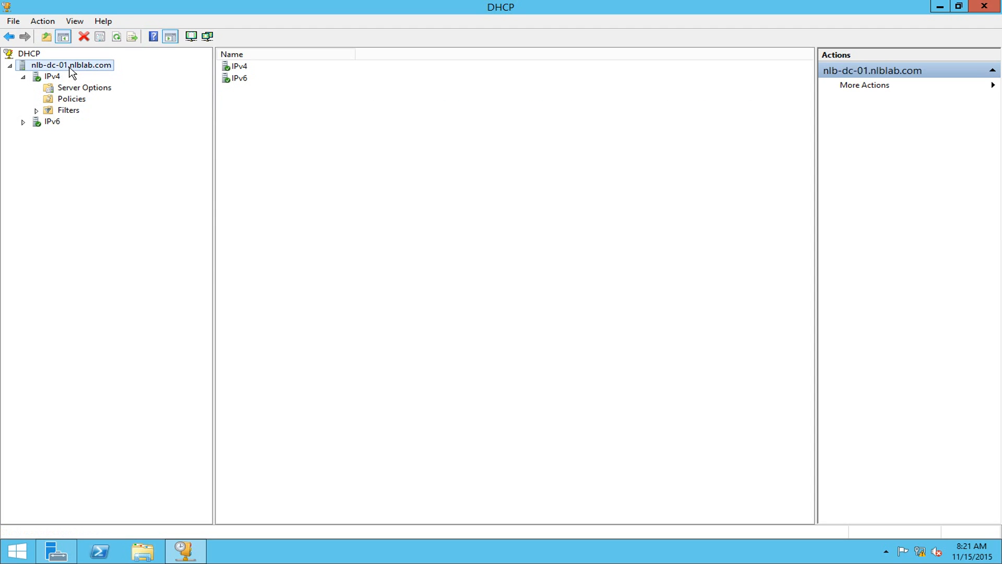
right_click(71, 72)
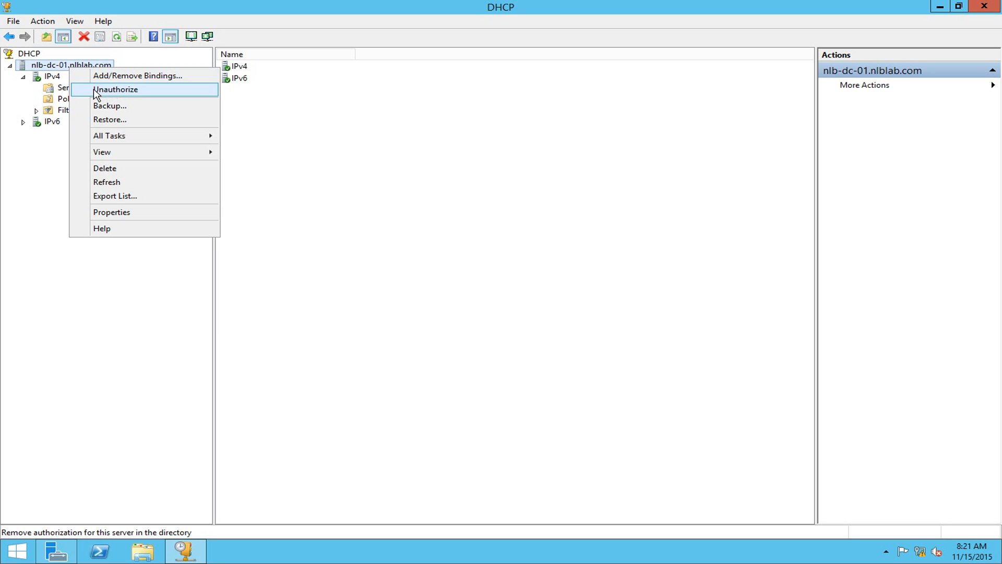
Step: Create a new IPv4 scope named NLB Scope and continue to the IP Address Range page
click(49, 80)
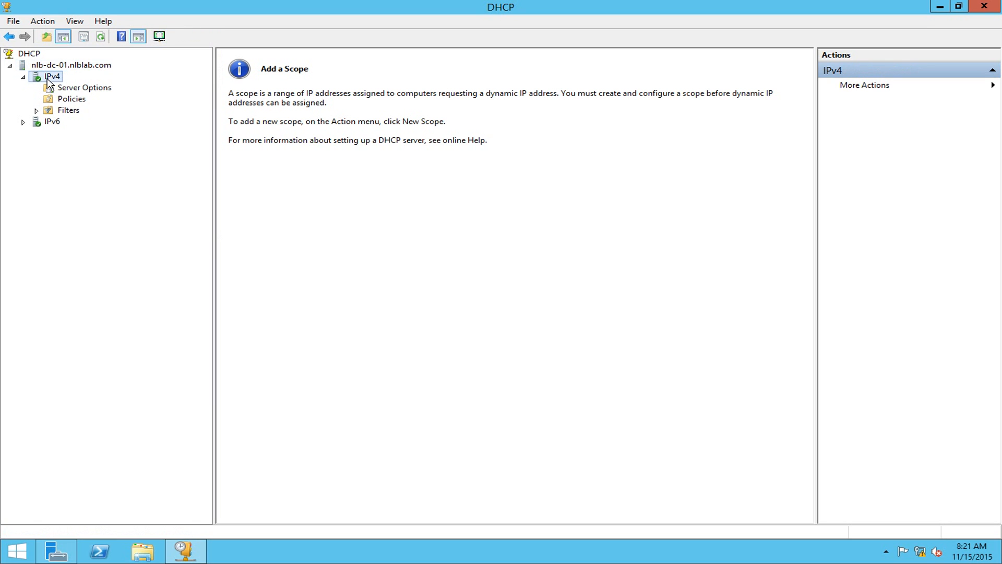
right_click(48, 79)
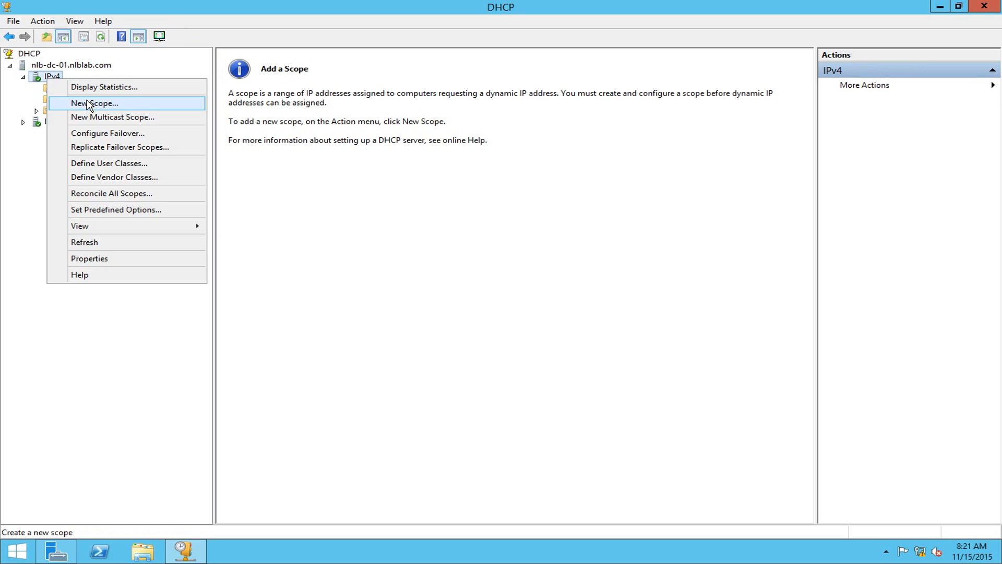
click(89, 104)
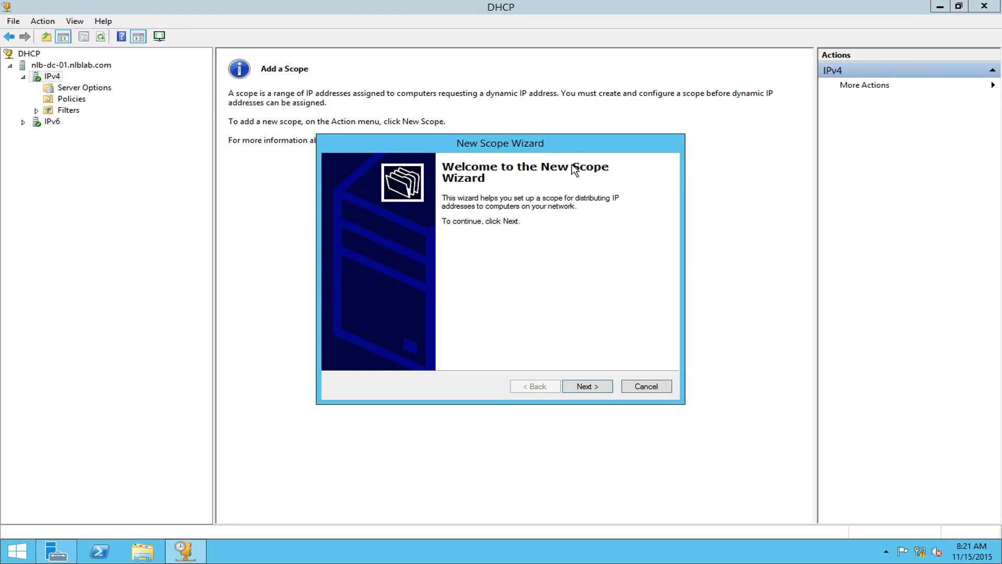
click(588, 386)
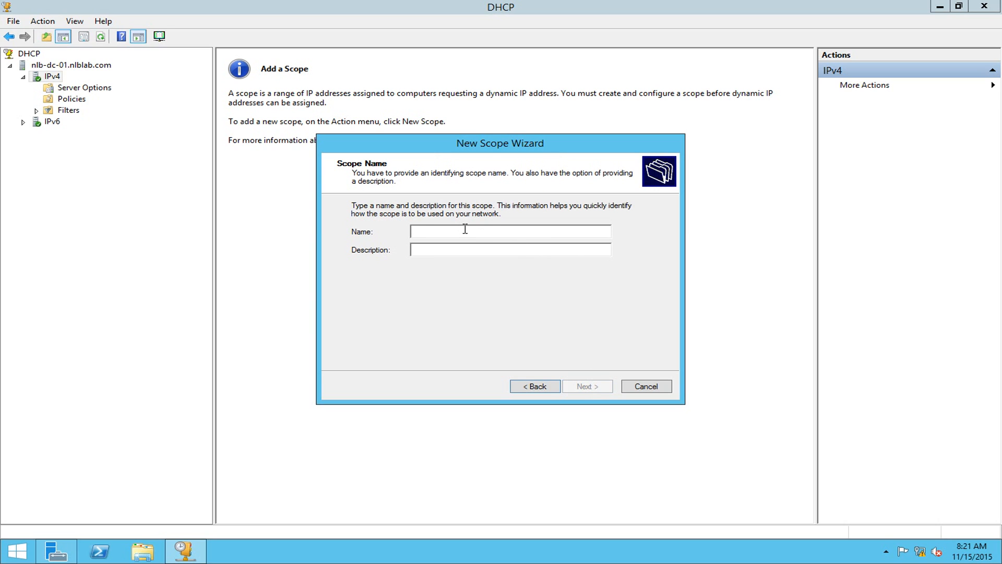
text(B Scope)
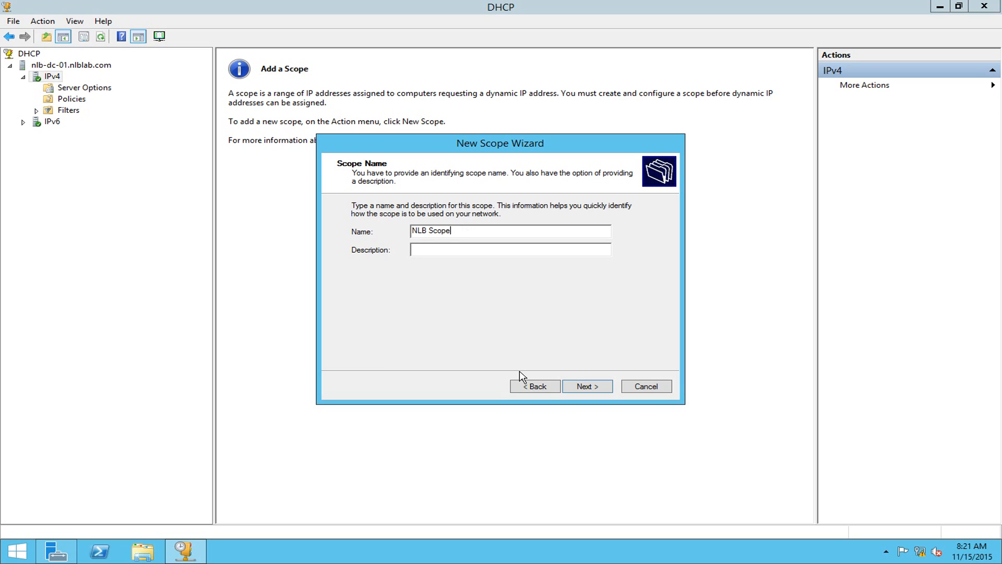
click(420, 252)
click(591, 390)
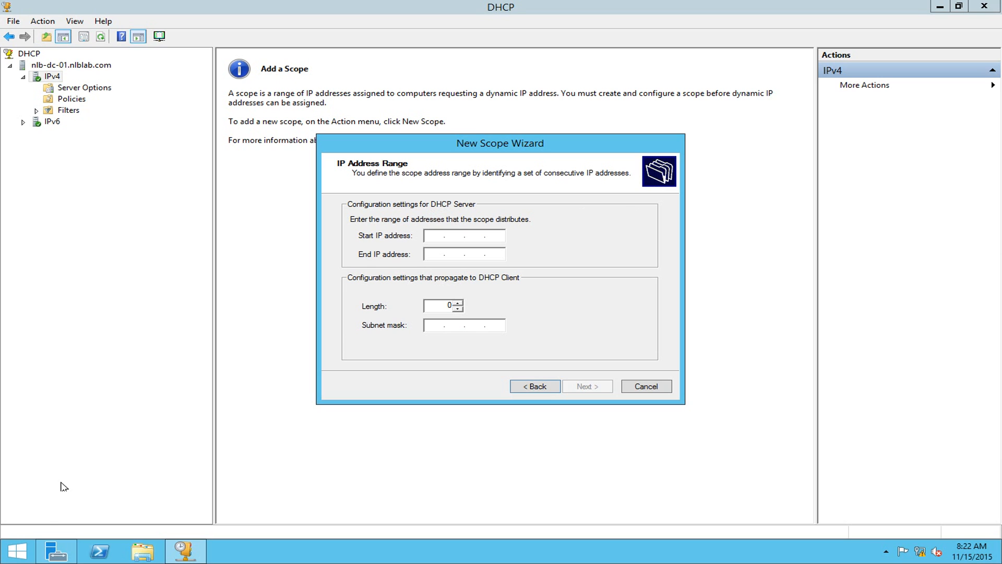
Step: Run ipconfig /all in Windows PowerShell as administrator to examine the server's network settings, and return to the New Scope Wizard
right_click(100, 551)
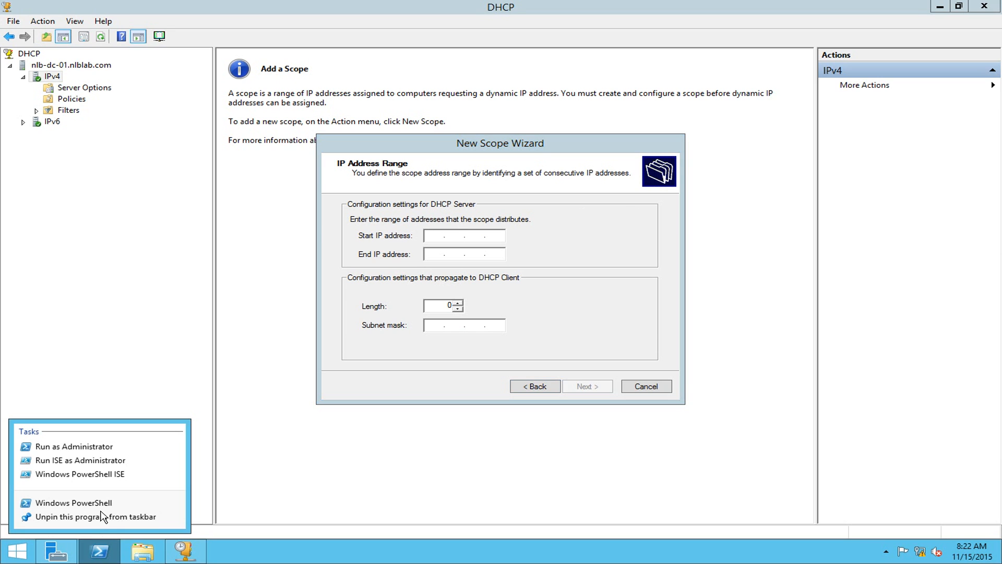
click(78, 446)
click(575, 298)
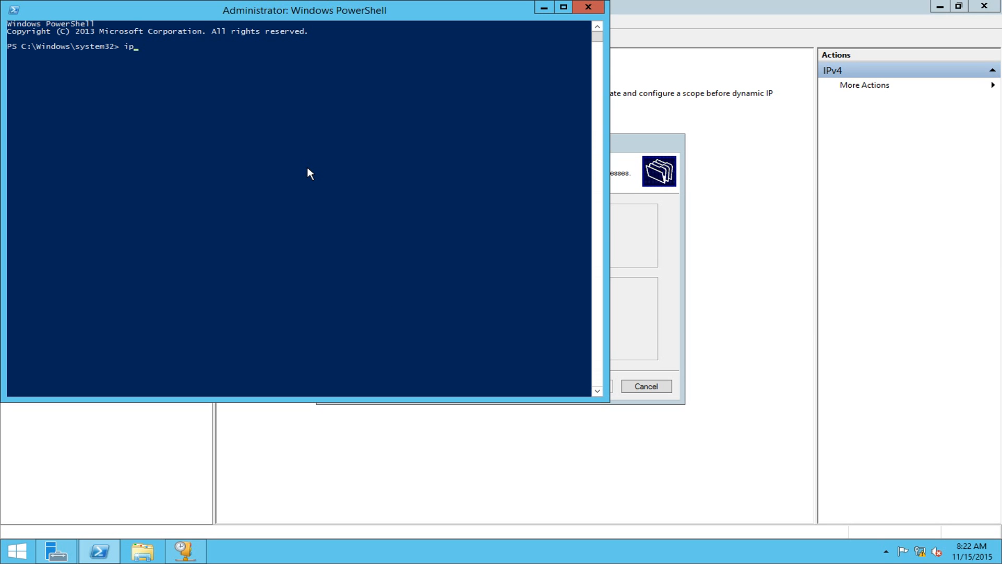
text(l)
key(Return)
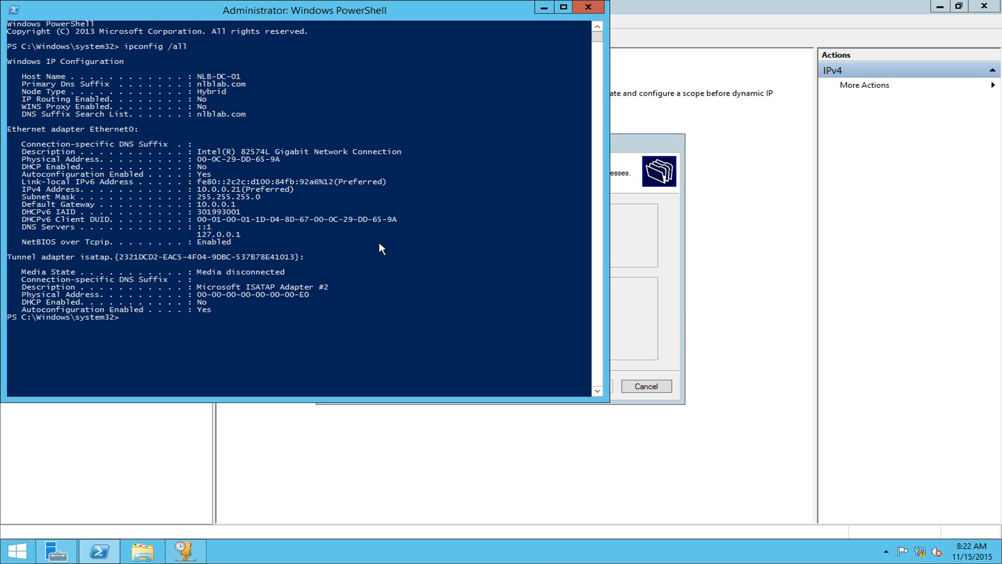
click(646, 143)
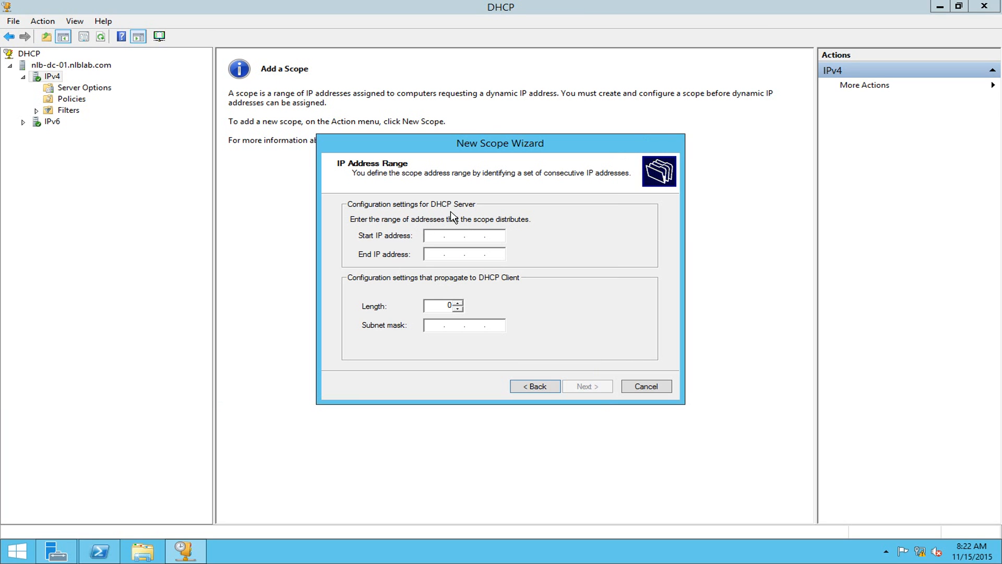
Step: Set the scope's address range to start at 10.0.0.128 and end at 10.0.0.254
click(432, 240)
text(10.0.0.128)
click(447, 255)
text(10 . )
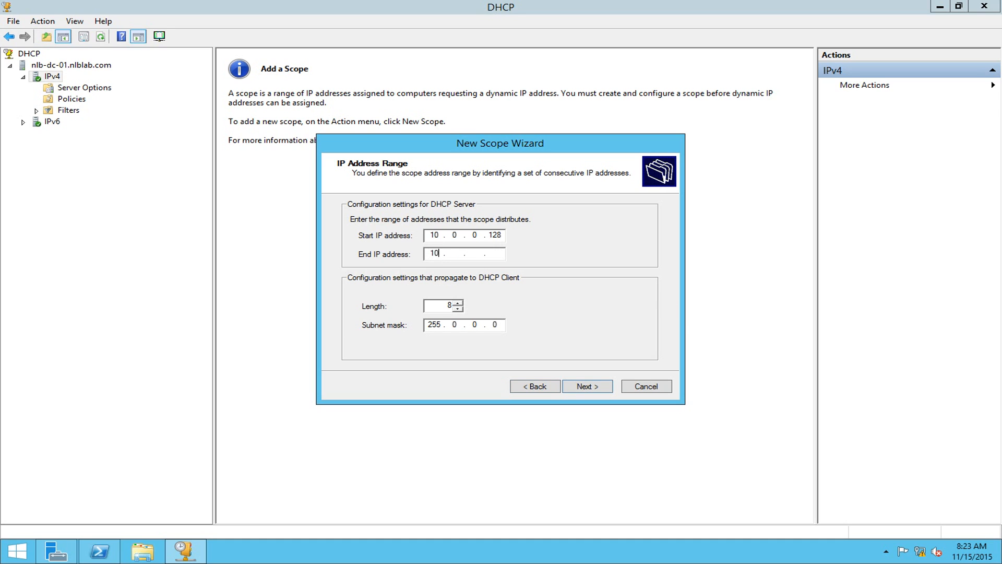
text(0 . 0 . 254)
Step: Set the scope's subnet mask to 255.255.255.0 with length 24 and continue to the Add Exclusions and Delay page
key(period)
text(255 . 255 . 0)
click(444, 305)
click(486, 321)
click(504, 329)
click(594, 389)
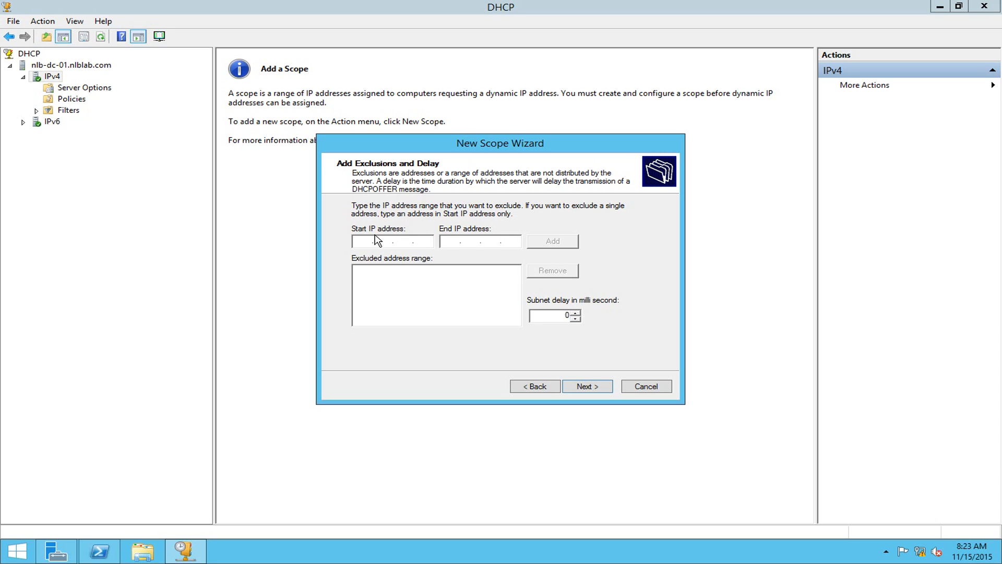
Step: Review the scope's IP address range against the Add Exclusions and Delay page, ending on the exclusions page without adding any
click(540, 389)
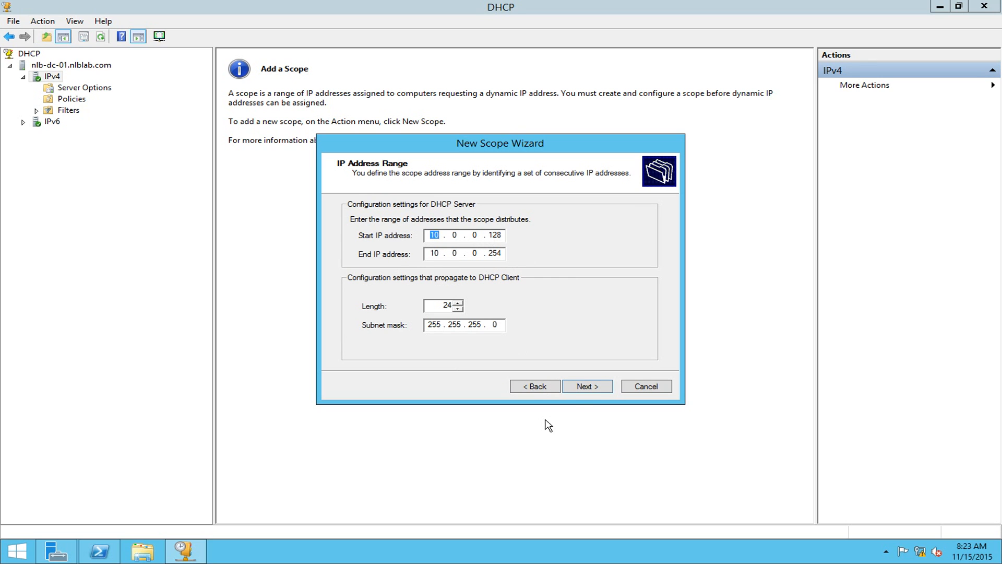
click(588, 389)
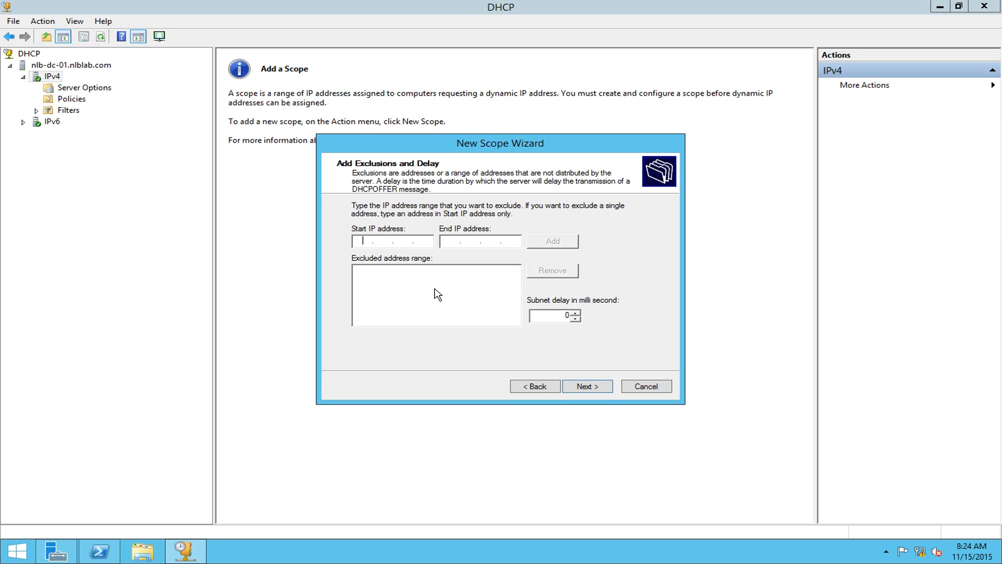
click(541, 387)
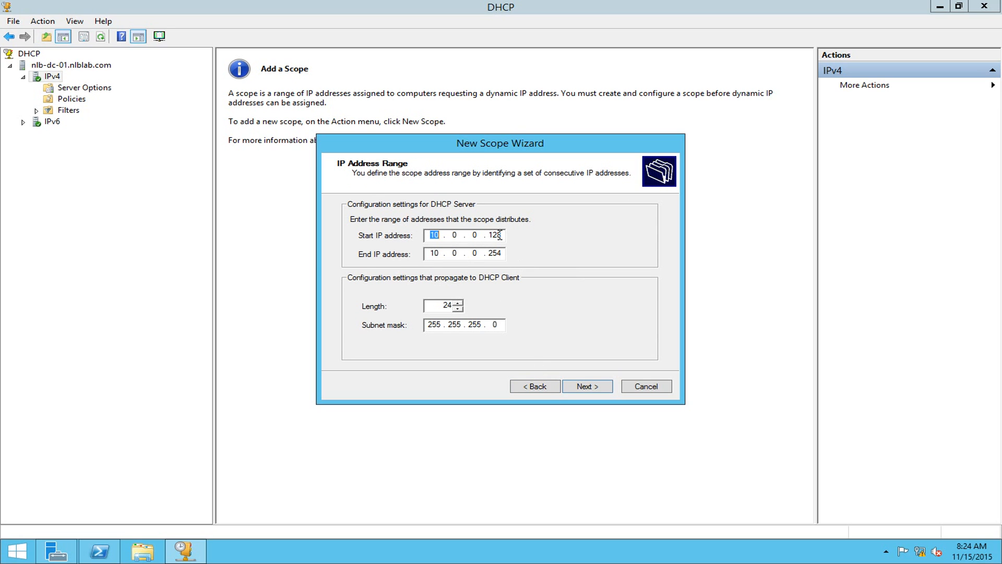
click(584, 385)
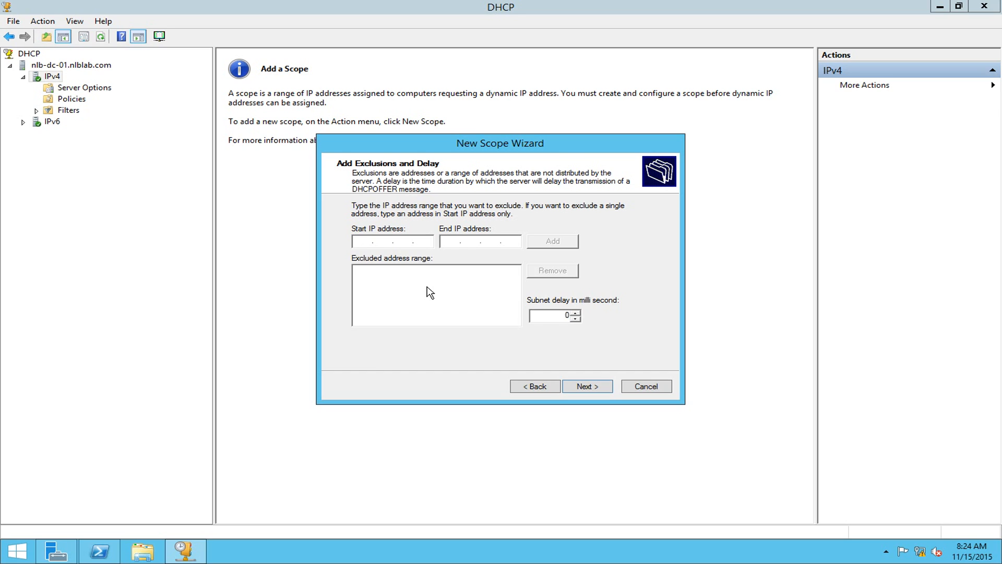
click(355, 241)
click(555, 389)
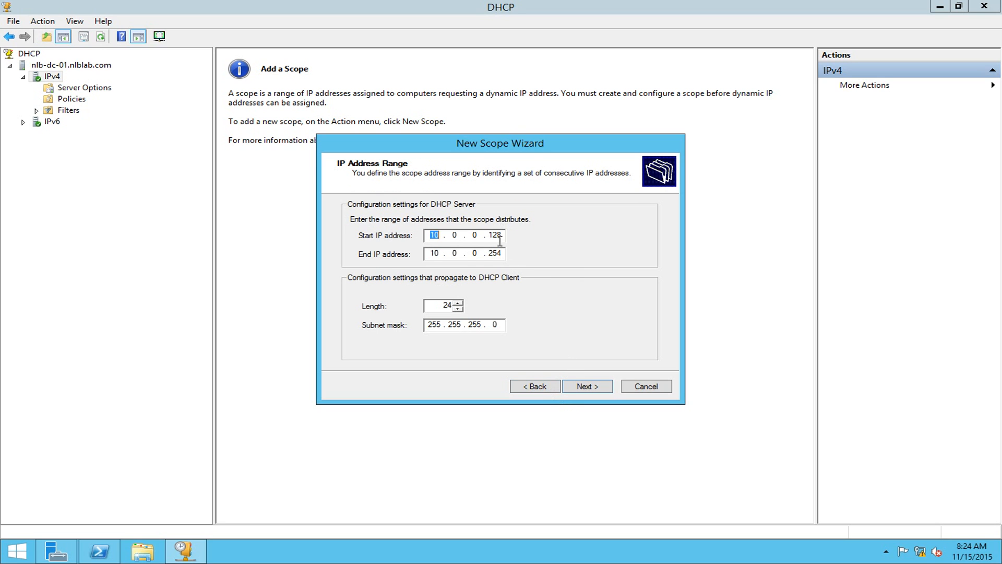
click(585, 386)
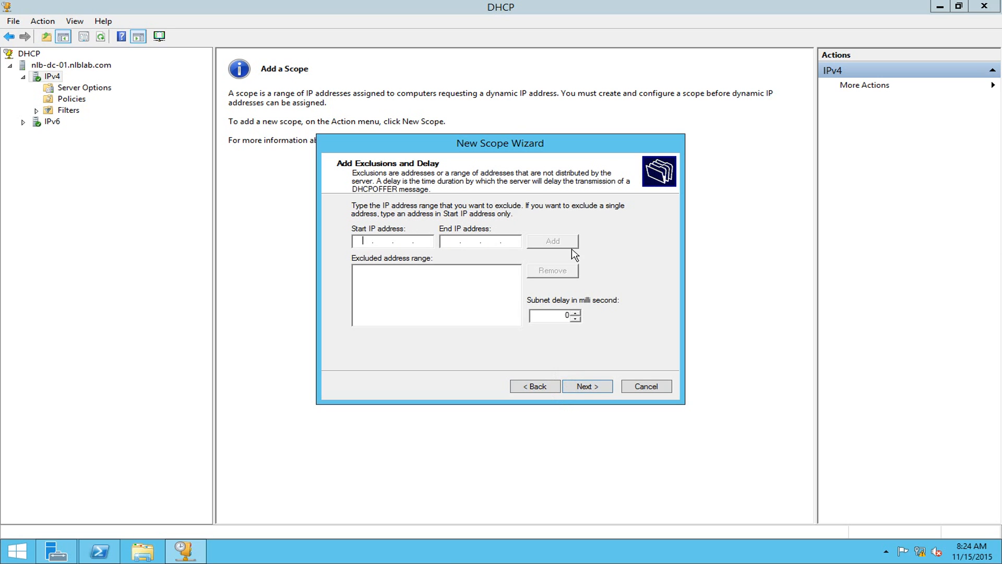
Step: Try to exclude the address range 10.0.0.1 to 10.0.0.20 from the scope
text(10.)
text(0.0.)
text(1)
key(Tab)
text(10.0.0.20)
click(553, 244)
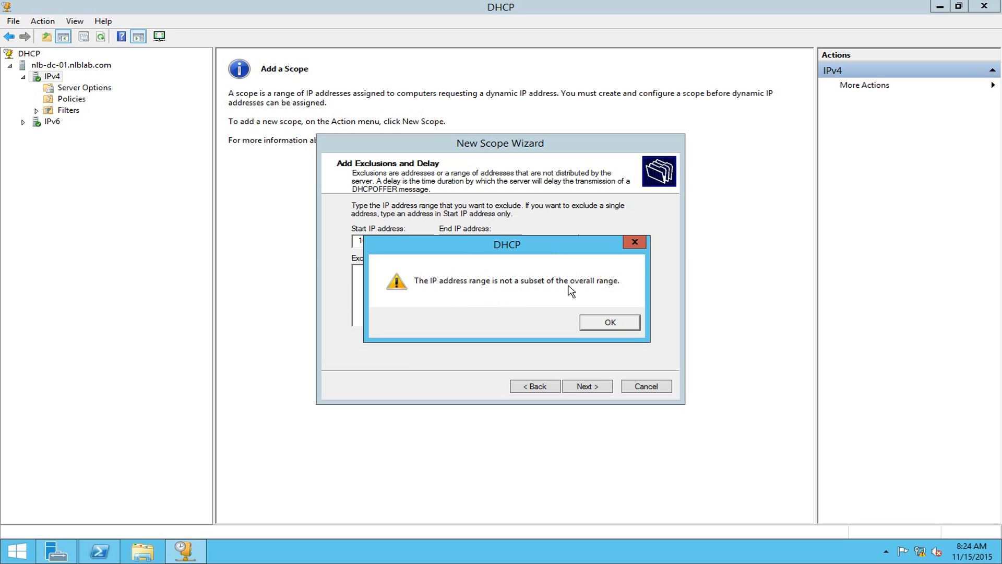
click(610, 321)
Step: Add an exclusion range of 10.0.0.130 to 10.0.0.132 and remove it again from the excluded address ranges
click(430, 240)
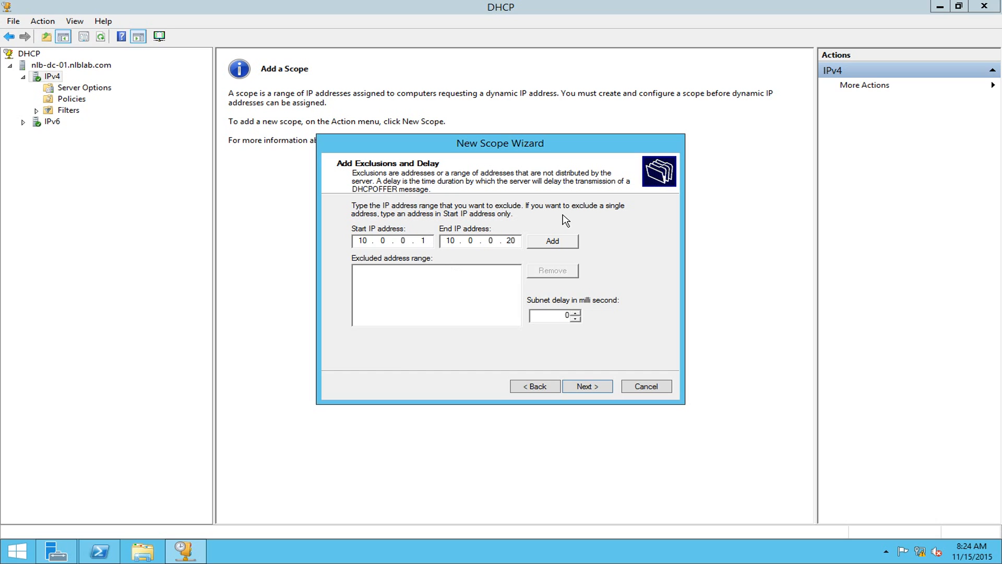
key(BackSpace)
text(12)
key(BackSpace)
text(30)
click(512, 241)
key(BackSpace)
key(BackSpace)
text(132)
click(571, 242)
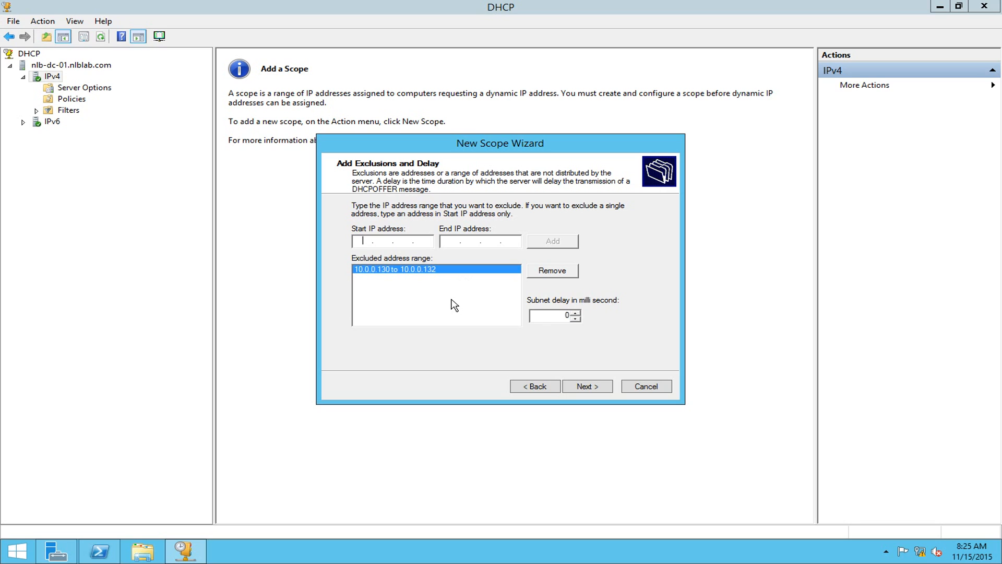
click(554, 271)
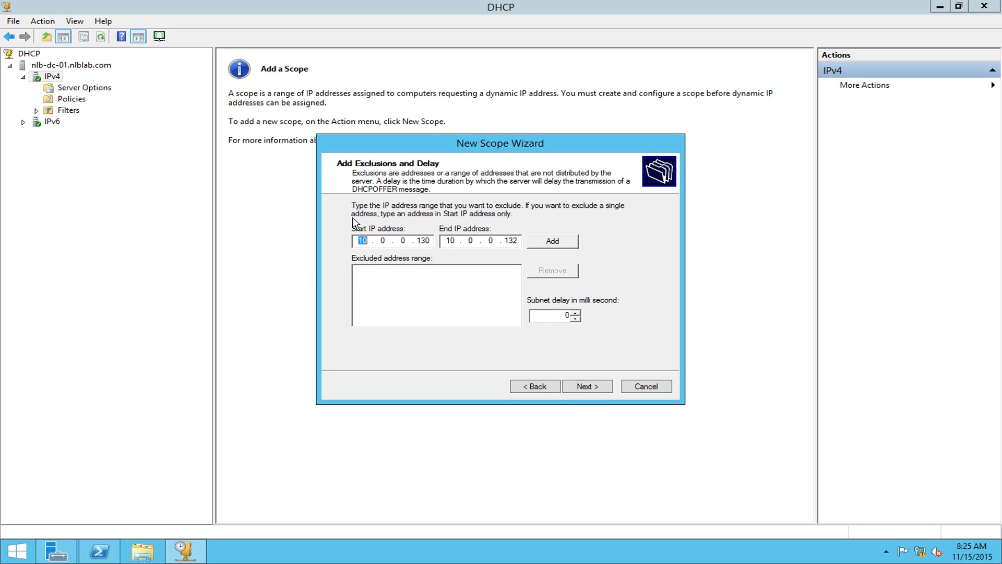
Step: Continue without exclusions, keeping the 8-day lease duration, and choose to configure the scope's DHCP options now
click(585, 393)
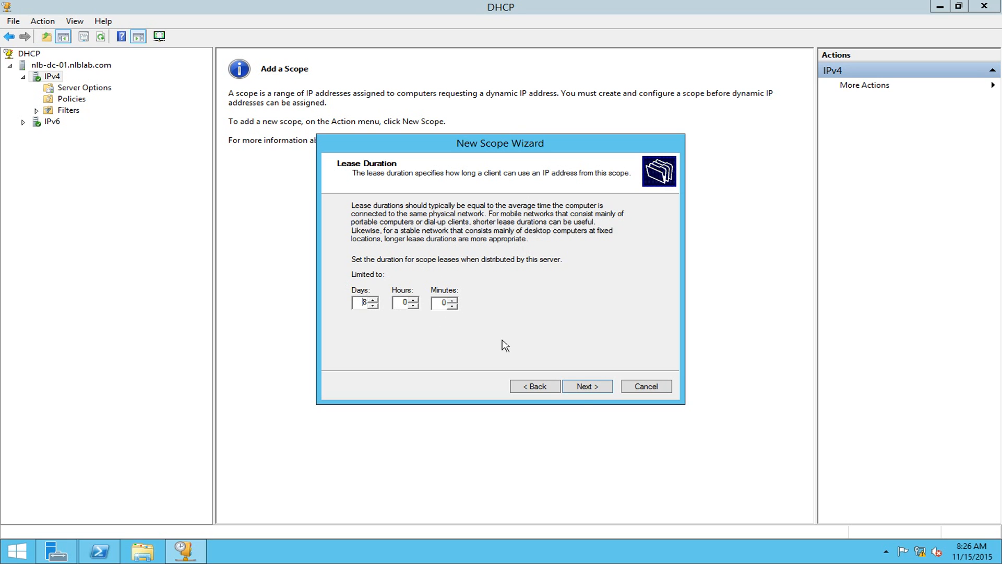
click(571, 387)
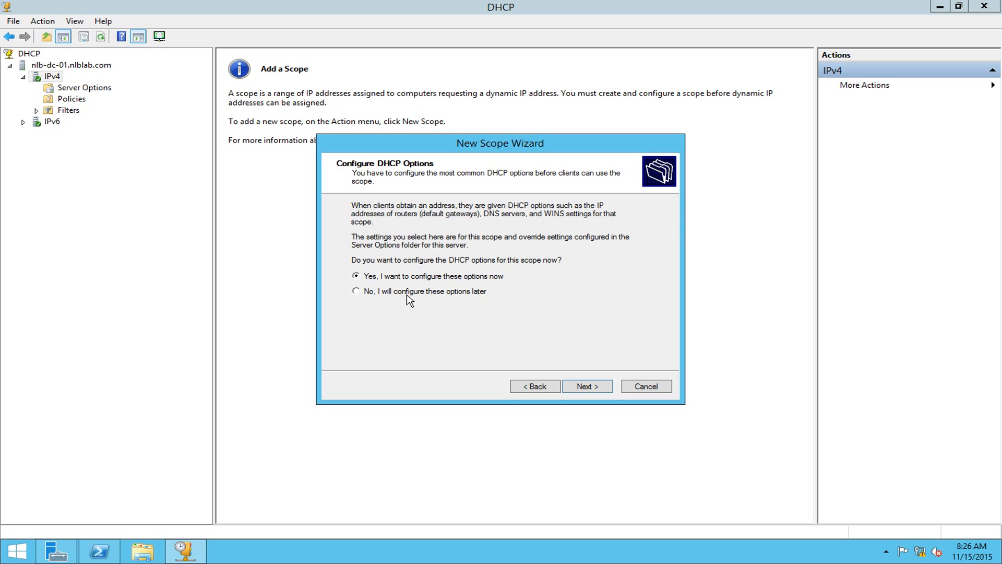
click(584, 386)
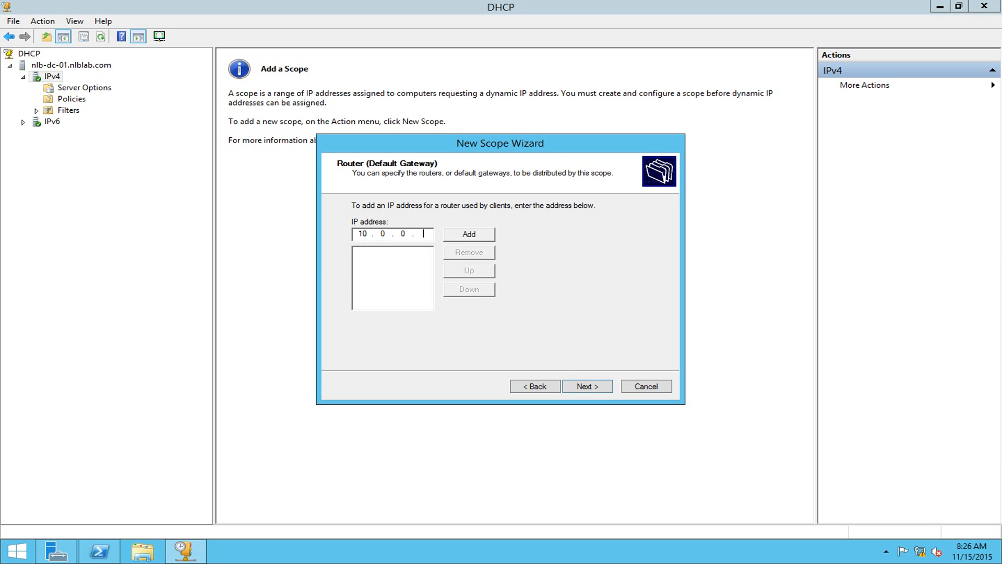
Step: Add 10.0.0.1 as the scope's router and accept parent domain nlblab.com with DNS server 10.0.0.21
click(474, 236)
click(581, 386)
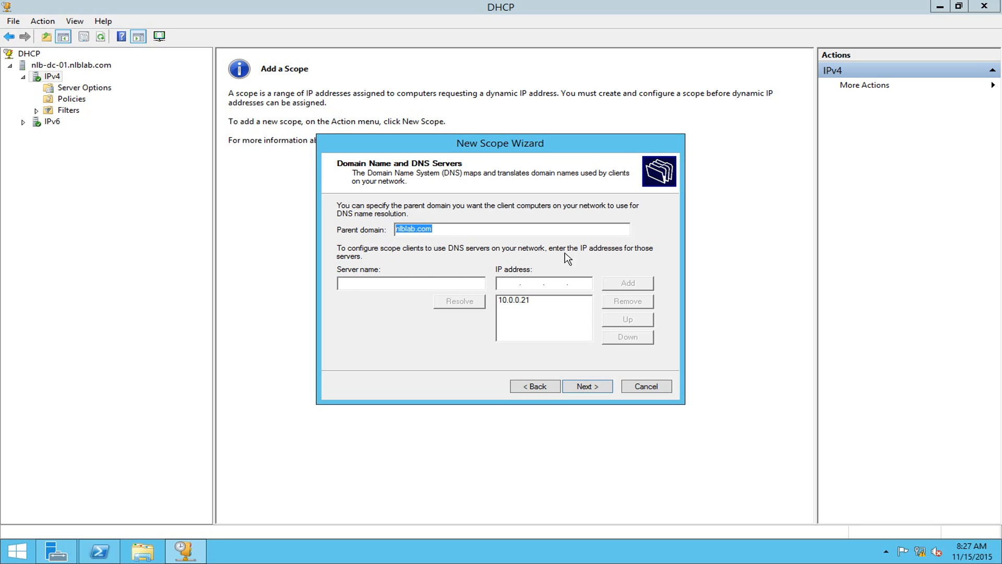
click(524, 301)
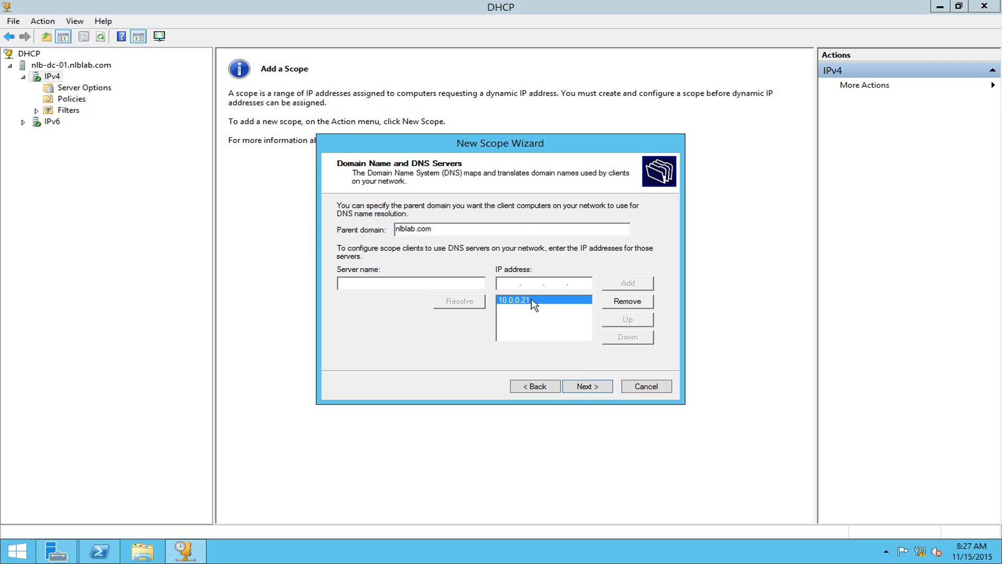
click(585, 387)
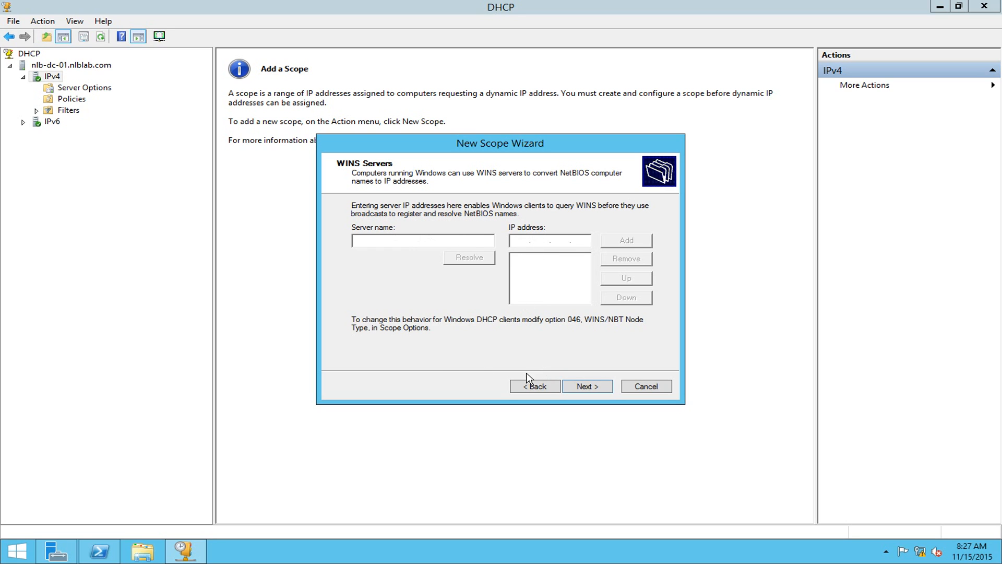
Step: Leave the WINS servers empty and finish the New Scope Wizard with the option to activate the scope now
click(586, 393)
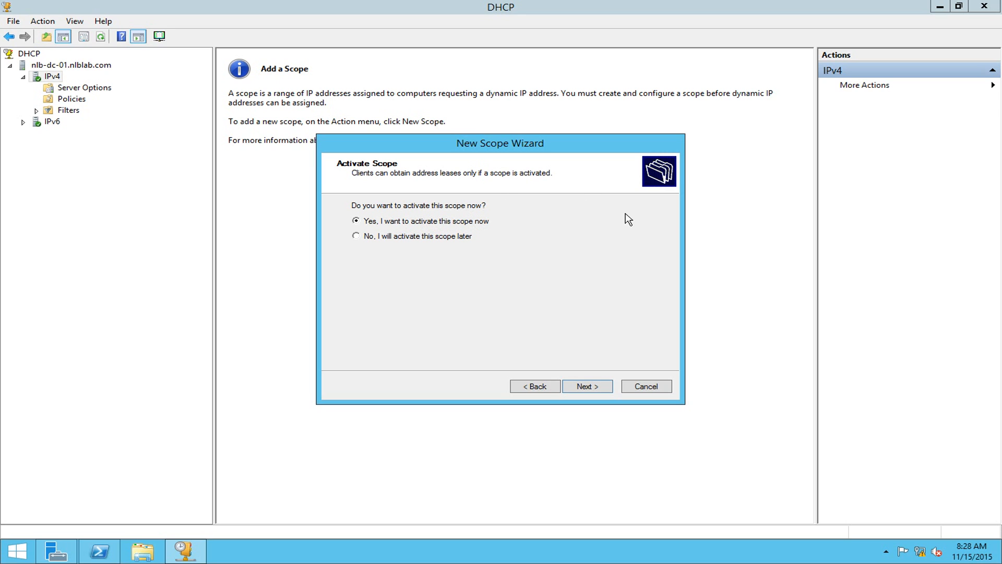
click(397, 236)
click(351, 222)
click(573, 389)
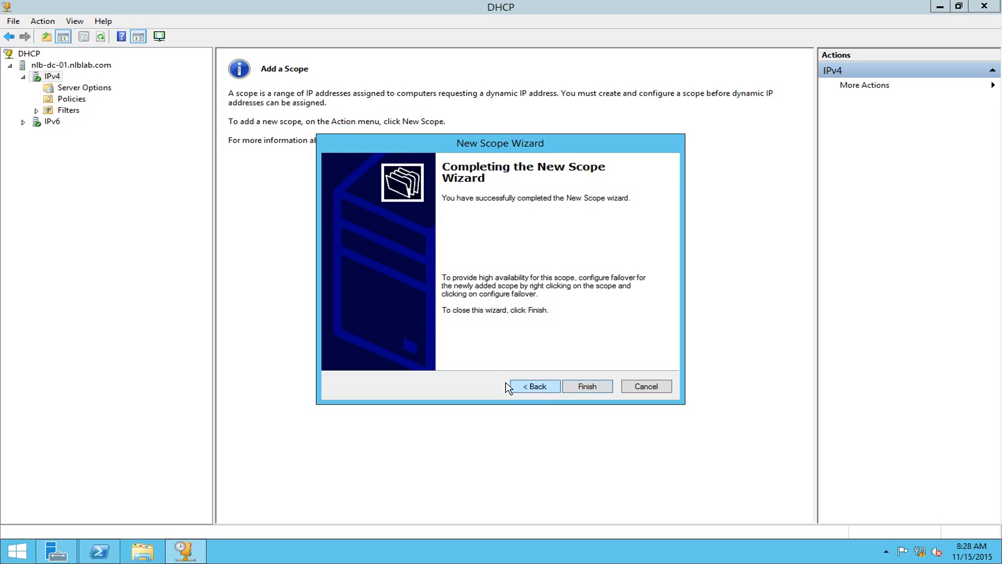
click(578, 389)
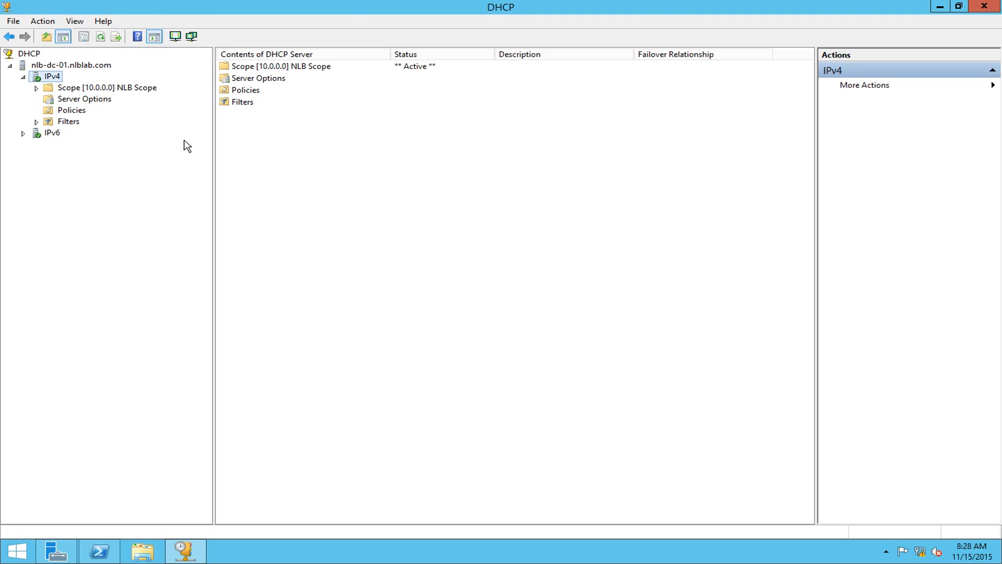
Step: Expand the NLB Scope and examine its Address Pool, refreshing the list and checking the available actions
double_click(95, 93)
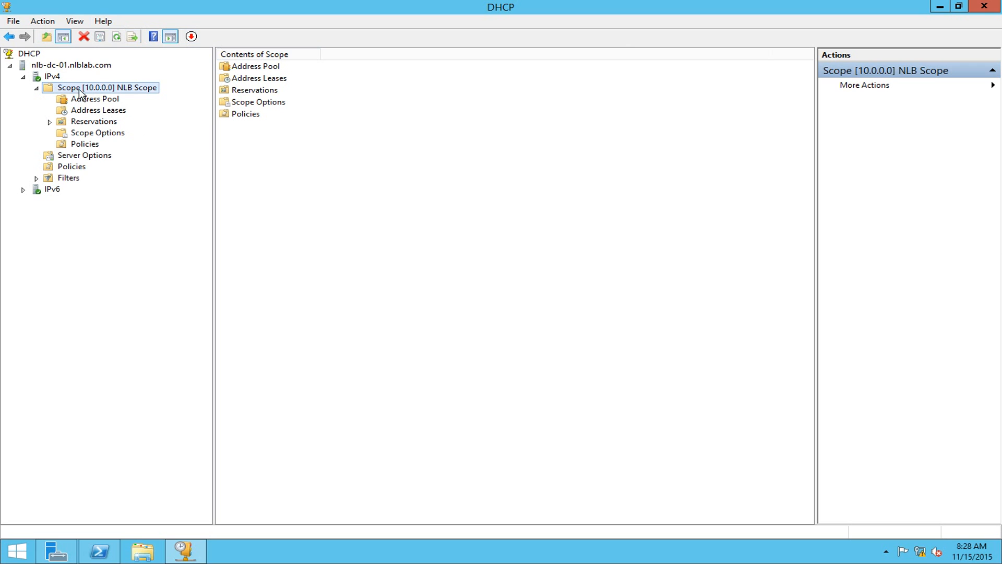
click(115, 101)
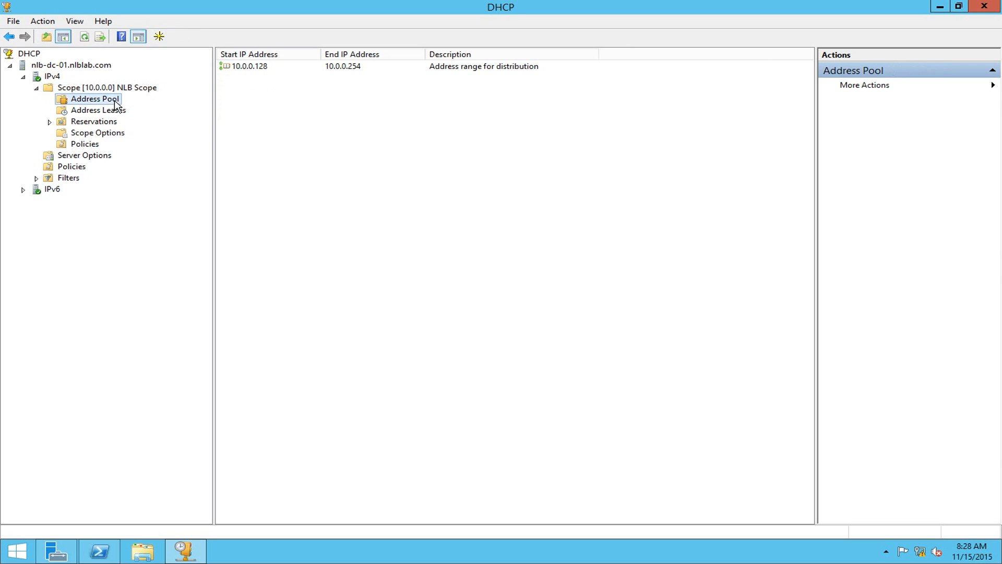
right_click(284, 113)
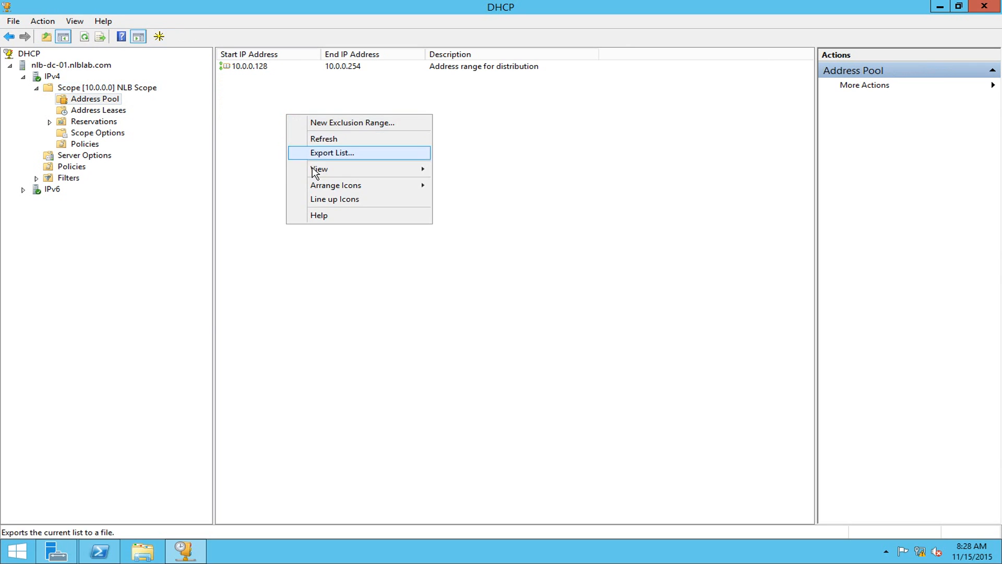
click(311, 140)
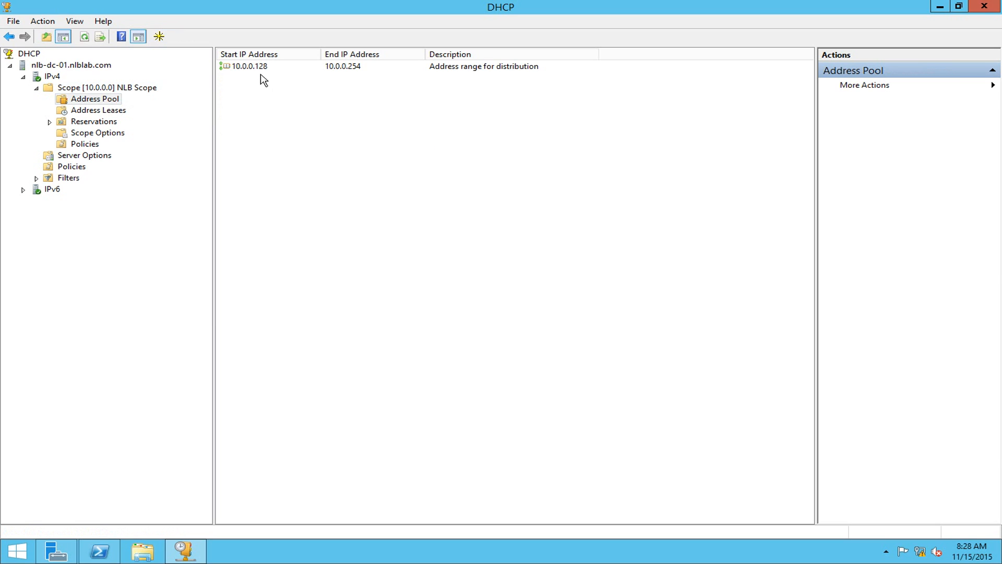
click(252, 71)
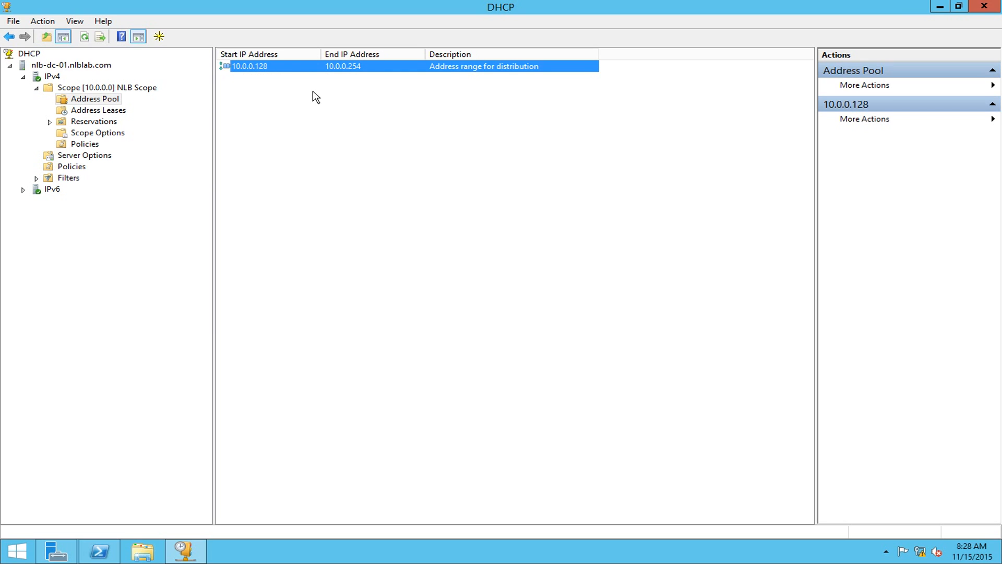
right_click(286, 67)
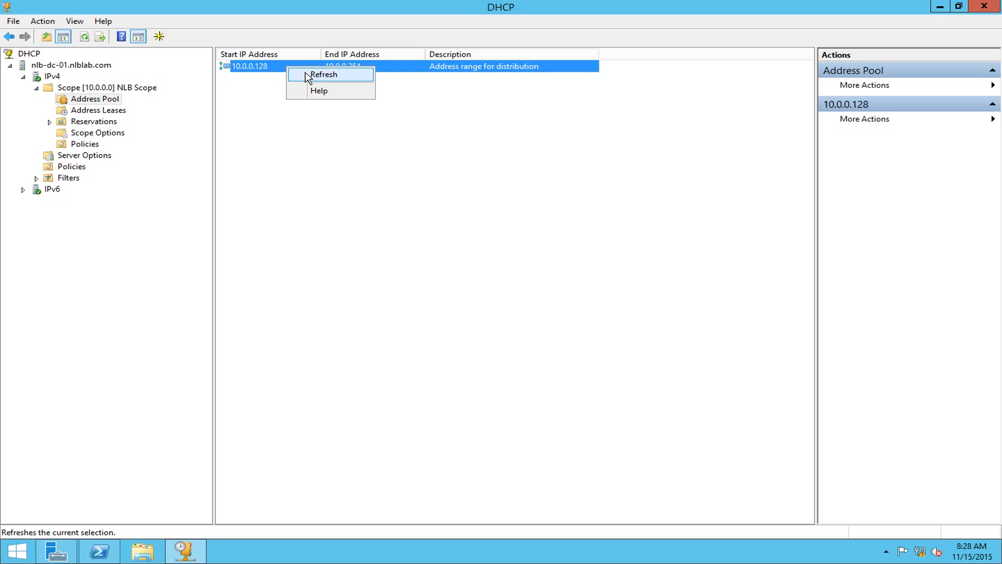
click(307, 75)
right_click(103, 101)
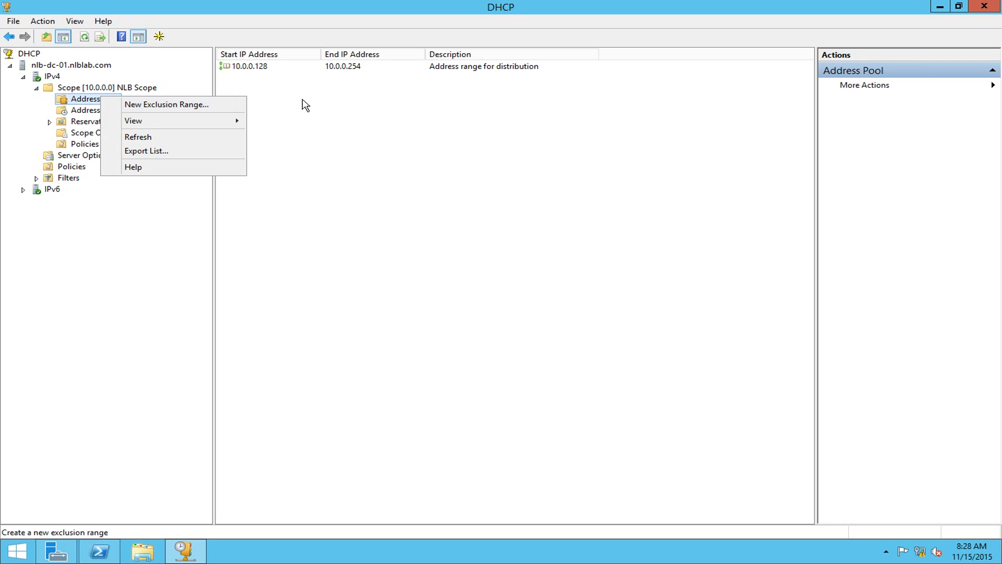
click(357, 79)
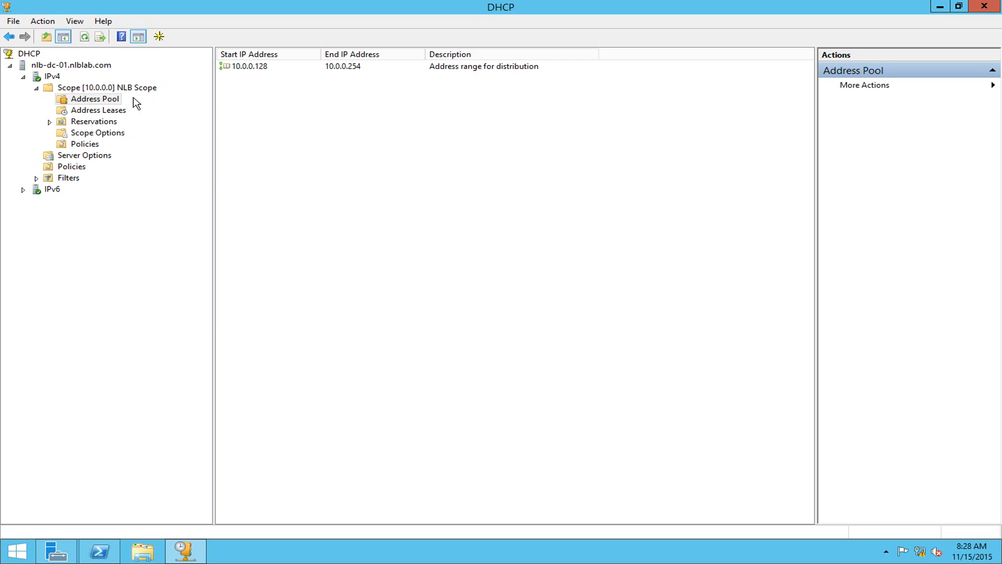
Step: Read the scope's Reservations information and available actions, and return to the Address Pool
click(88, 125)
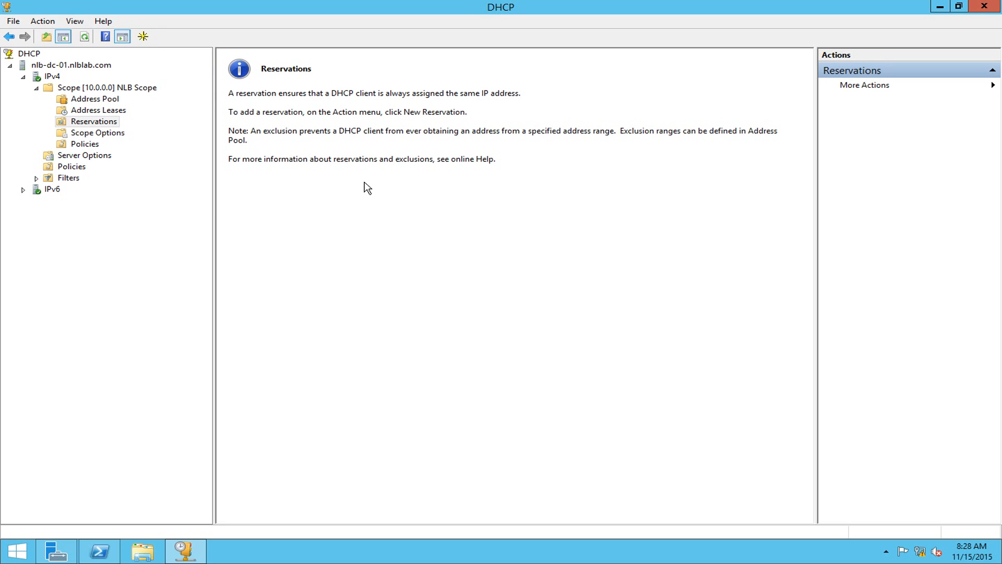
right_click(99, 123)
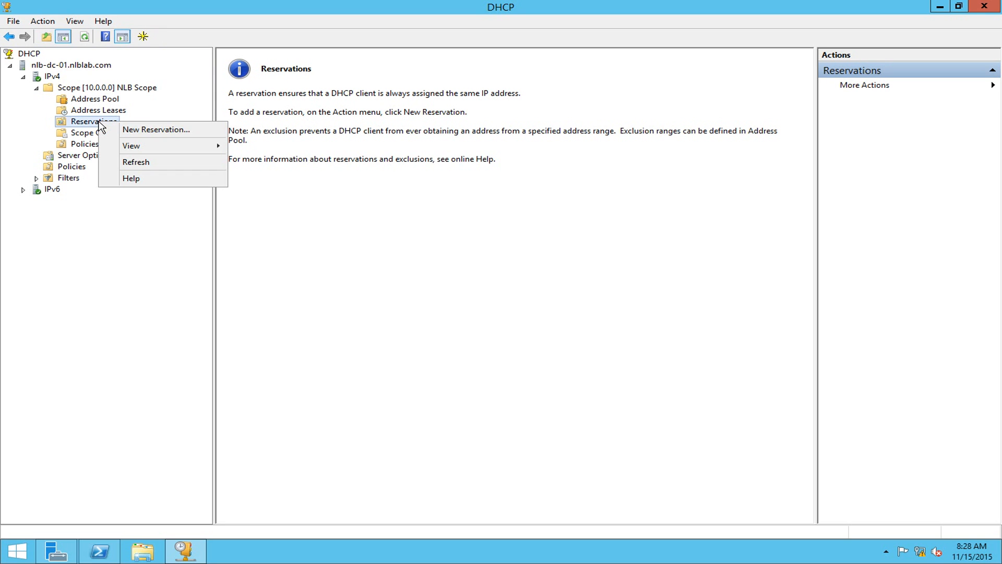
click(97, 103)
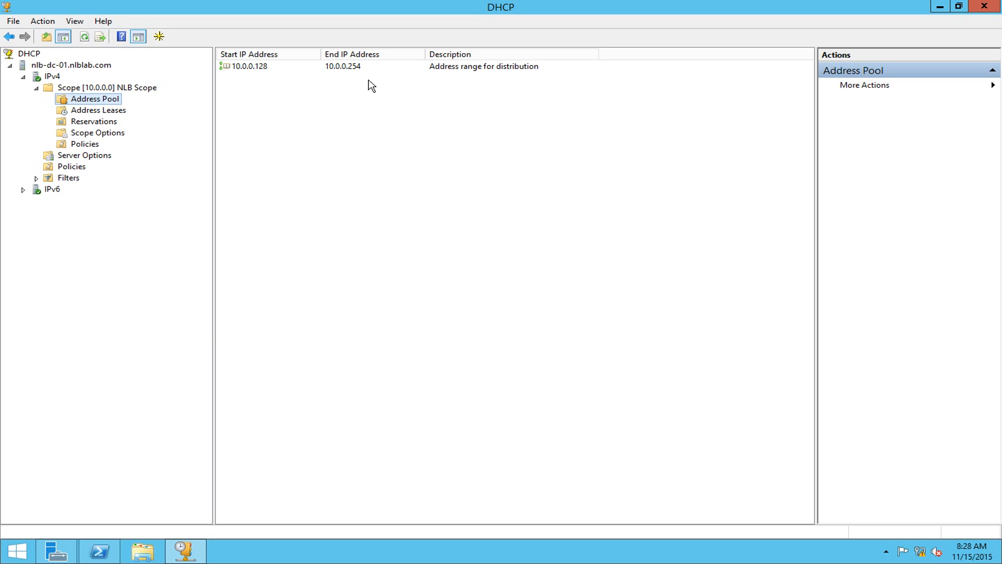
Step: Examine the 10.0.0.128 lease in the scope's Address Leases, widening the Name and Type columns
click(87, 110)
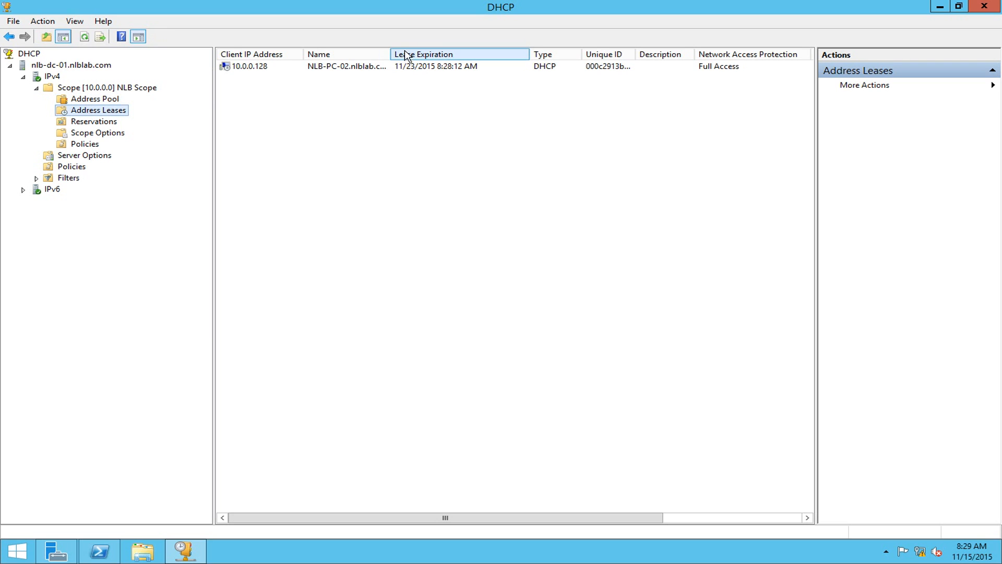
drag(389, 48, 429, 49)
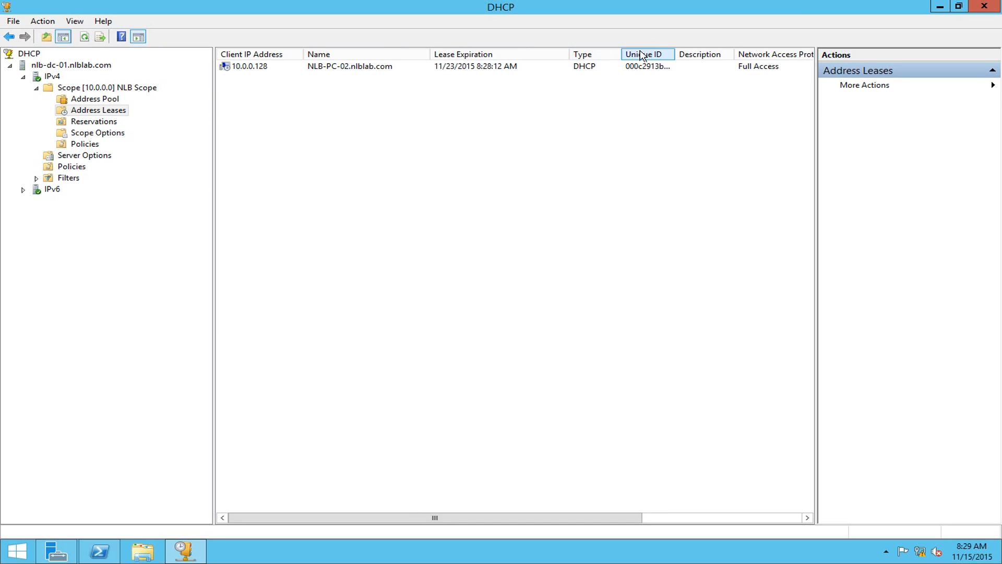
drag(626, 49, 654, 50)
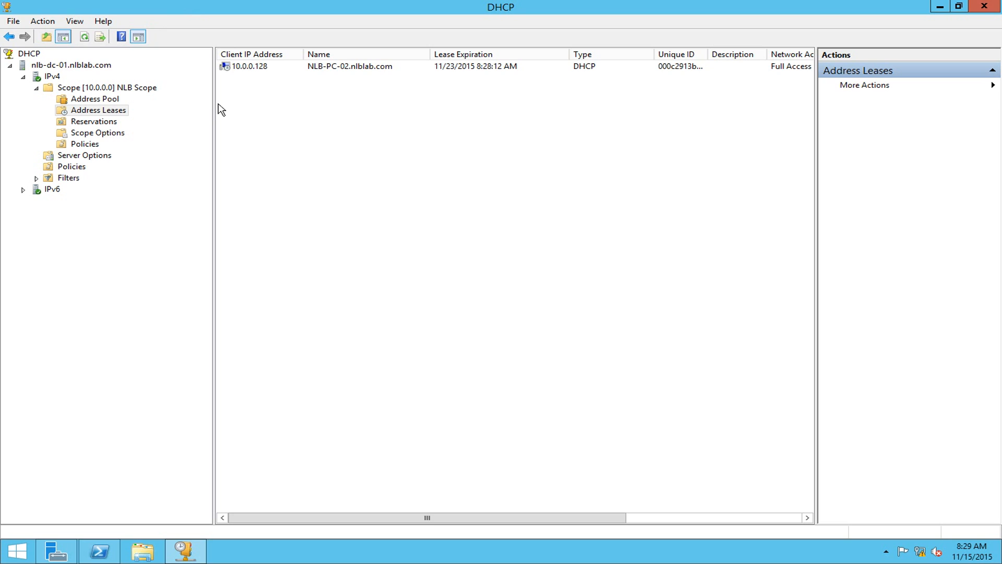
click(248, 70)
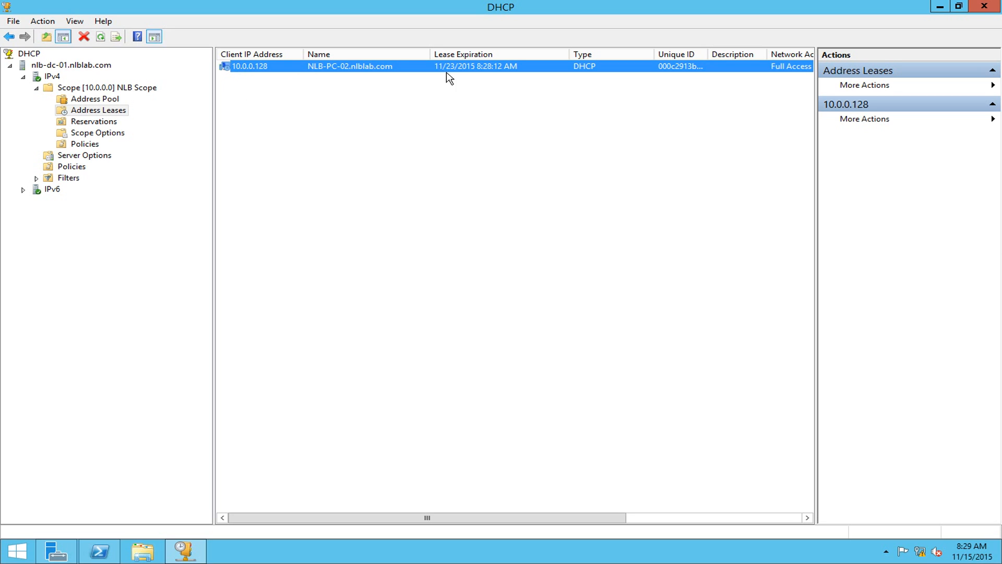
Step: Review the Router, DNS Servers and DNS Domain Name entries in the scope's options
click(89, 135)
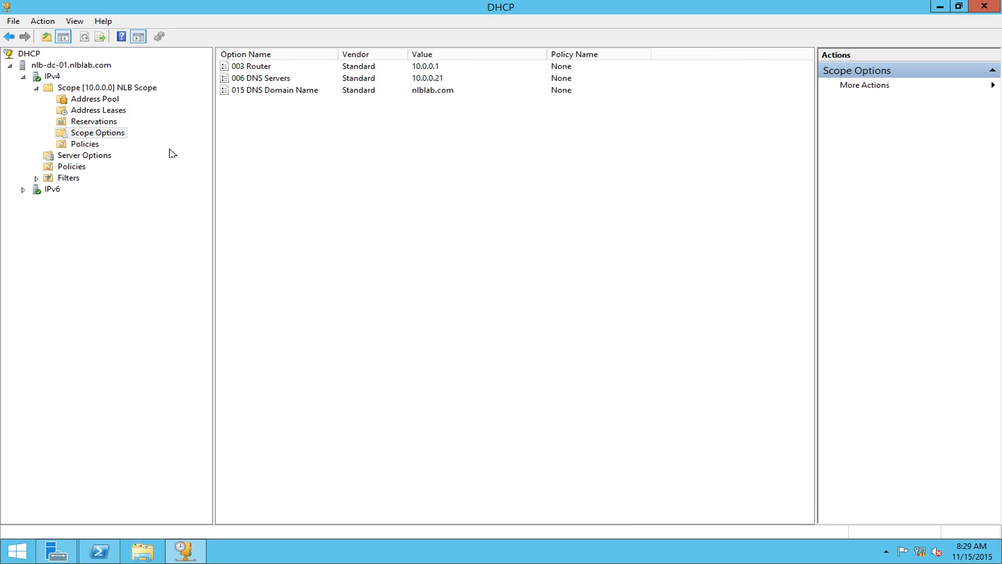
click(419, 70)
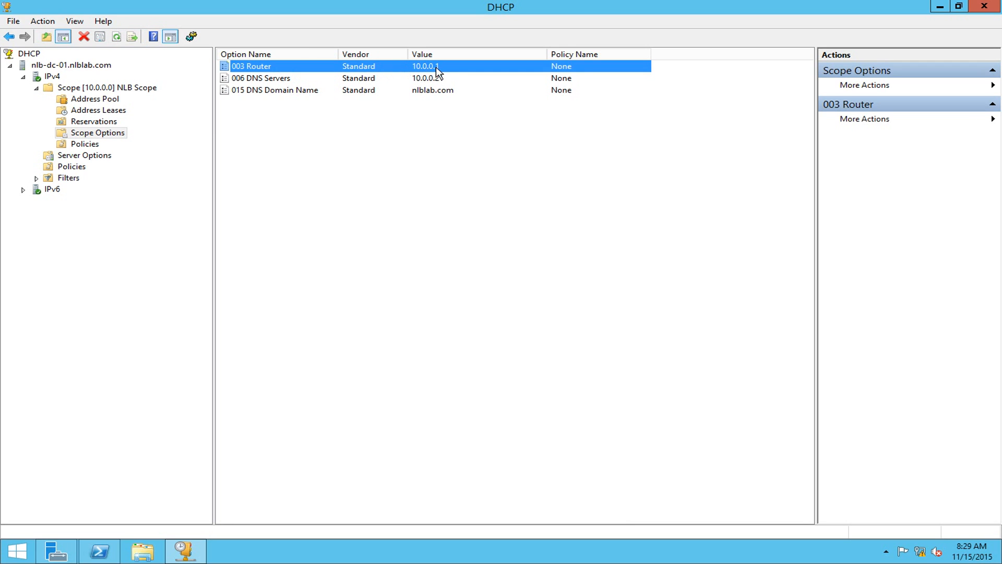
click(400, 77)
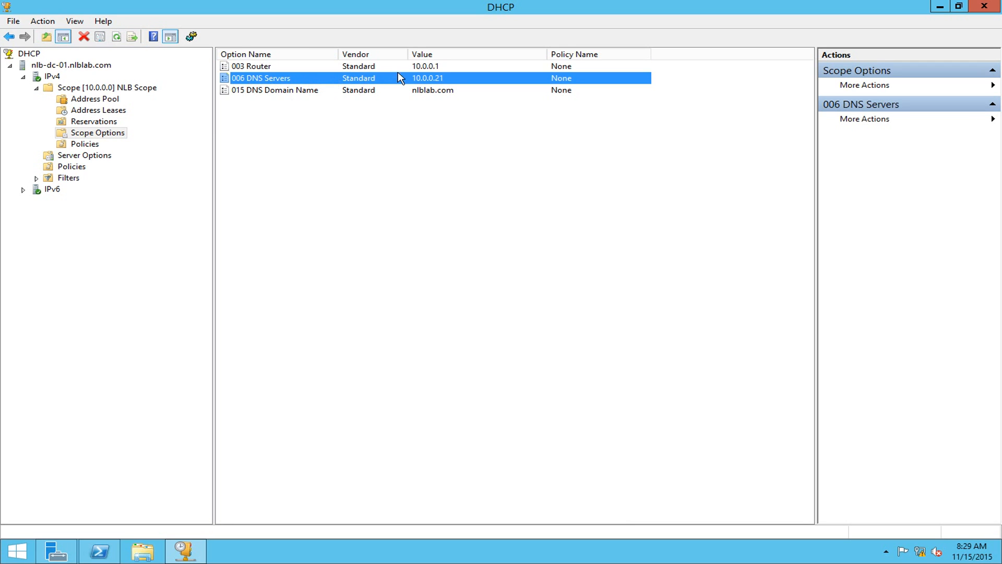
click(257, 94)
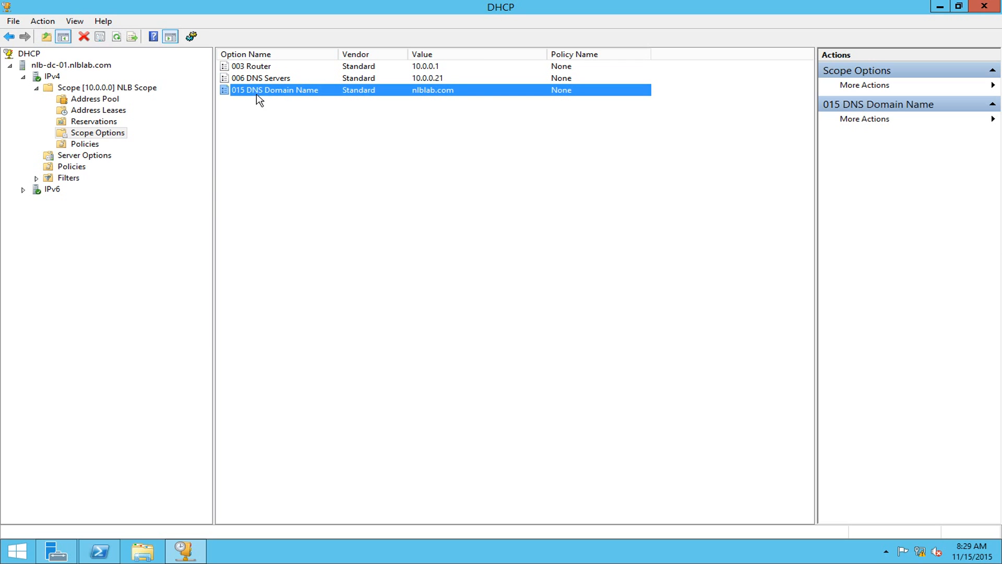
Step: Look over the scope's Policies and the Allow list under the IPv4 Filters
click(86, 145)
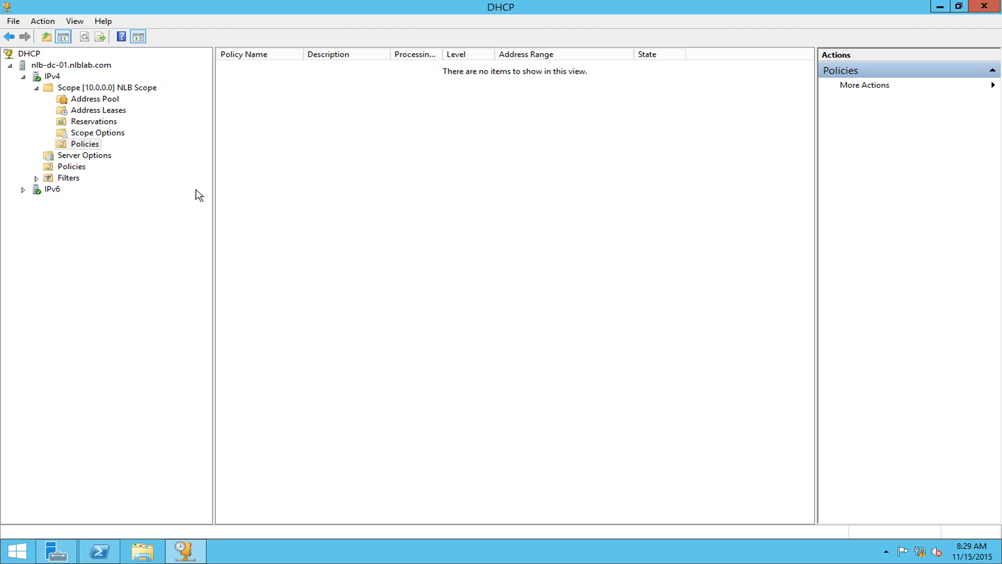
click(78, 179)
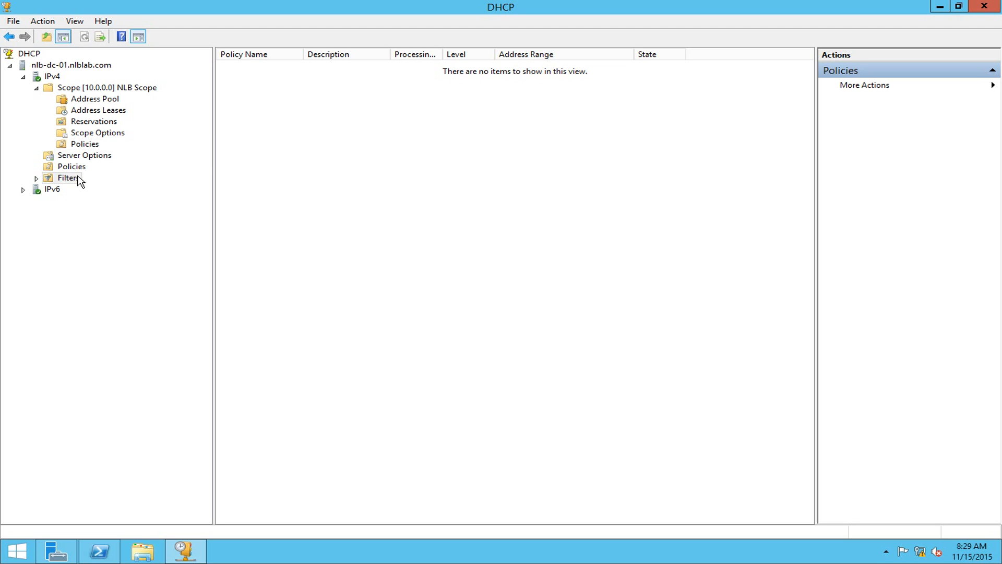
click(81, 190)
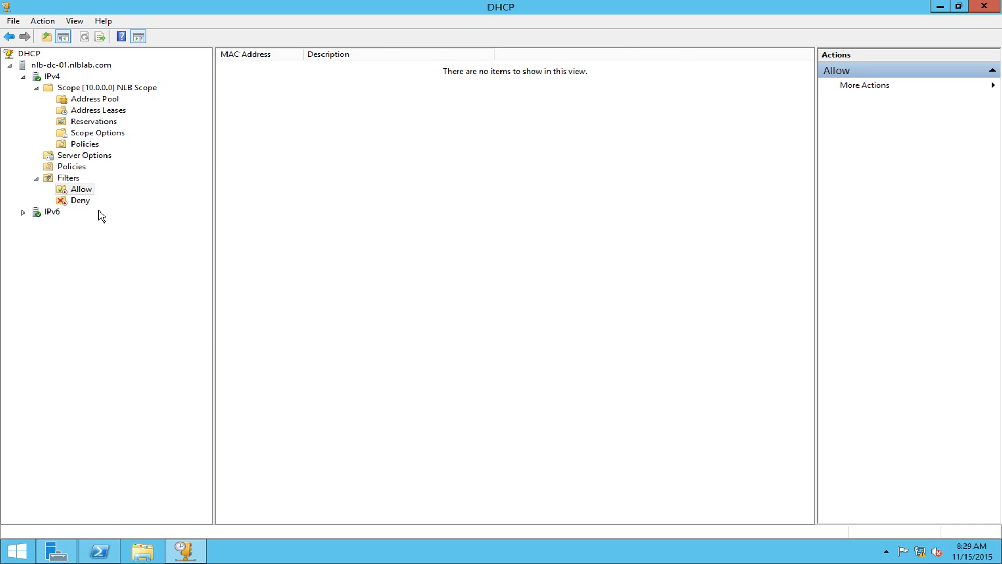
Step: Examine the new filter form for the IPv4 Allow list and close it without adding a MAC address
click(84, 203)
click(89, 191)
right_click(67, 192)
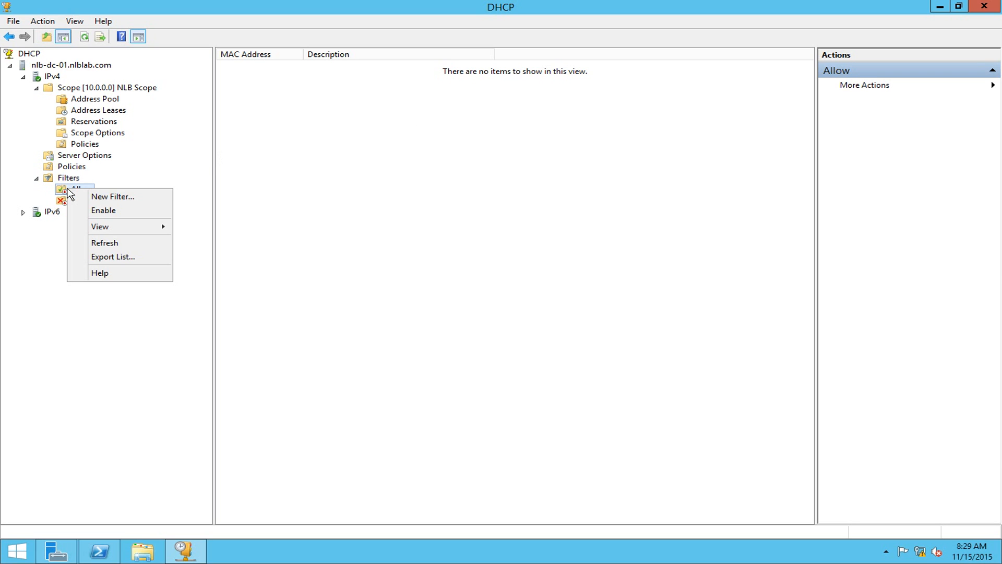
click(79, 196)
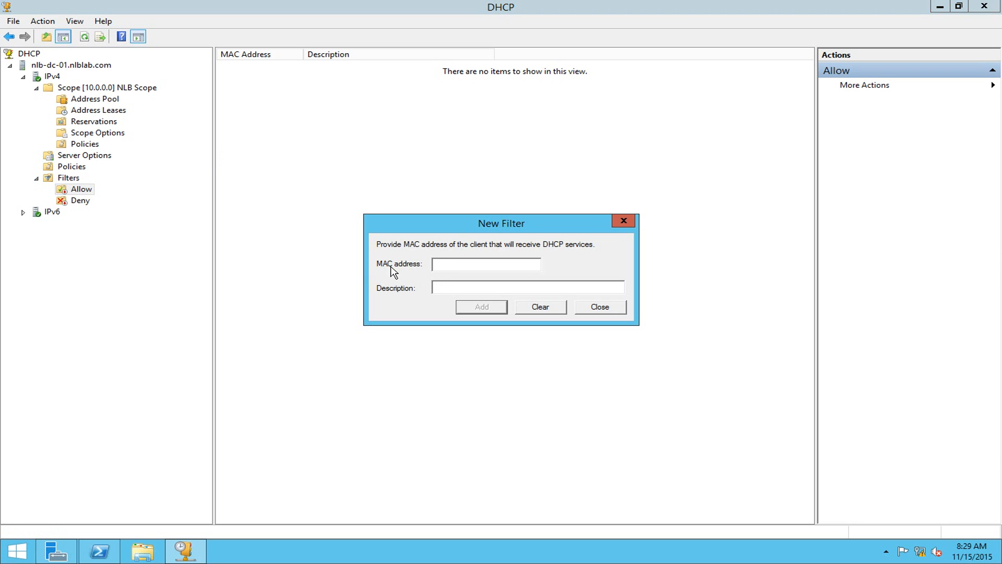
click(543, 305)
click(615, 310)
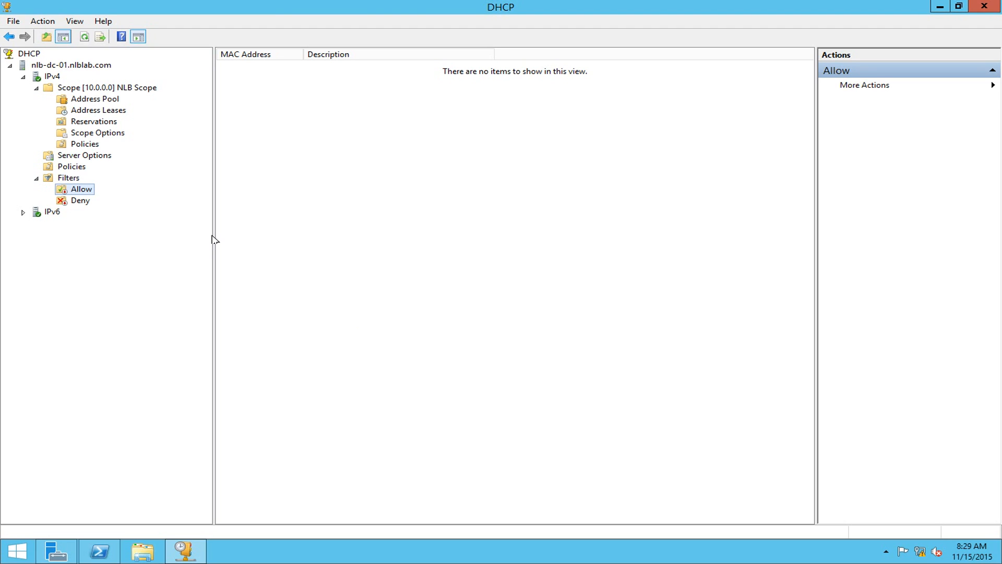
Step: Examine the new filter form for the IPv4 Deny list and close it without adding a MAC address
click(90, 201)
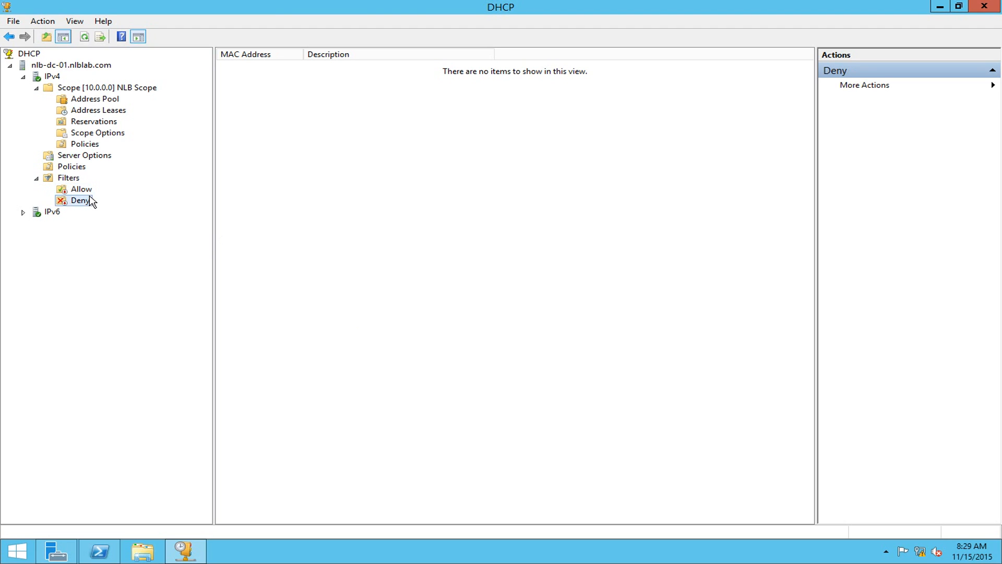
right_click(371, 132)
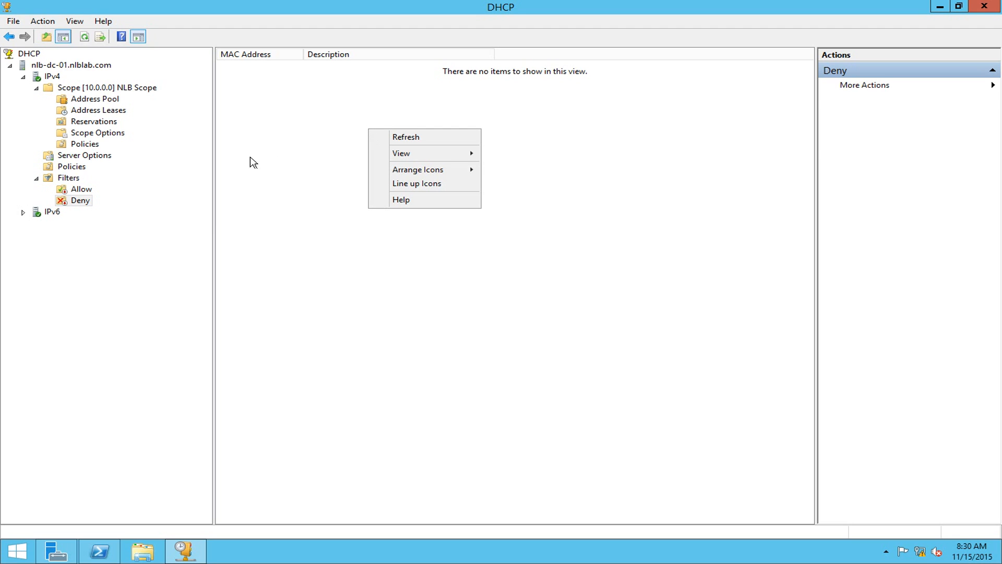
right_click(82, 202)
click(108, 208)
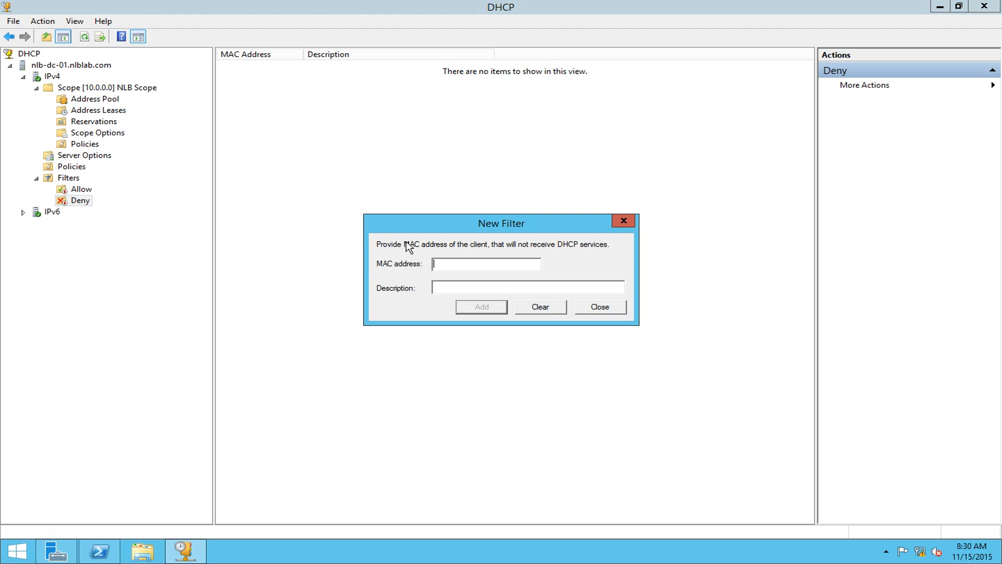
click(601, 308)
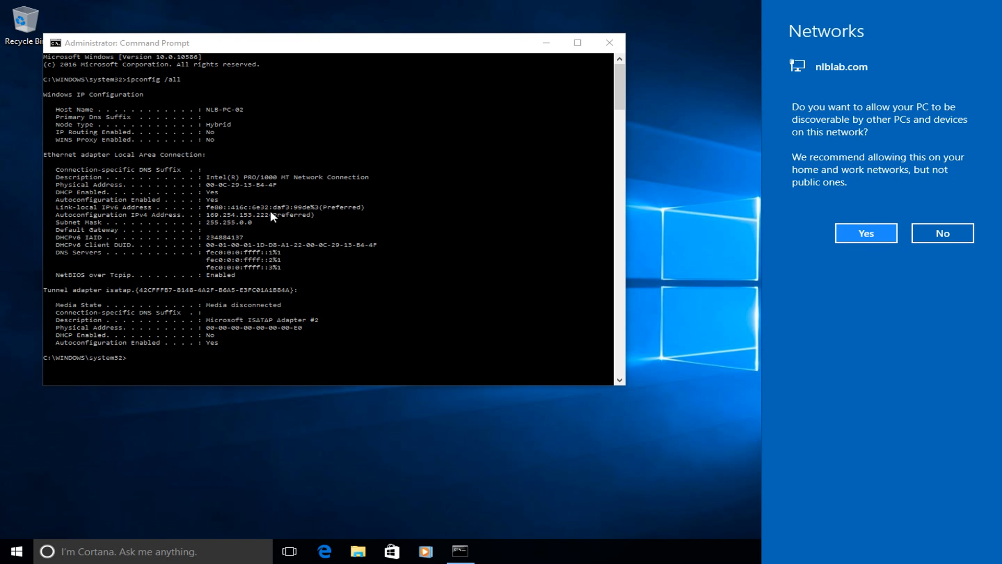
Step: On the Windows 10 client, dismiss the network discovery prompt and run ipconfig /all and ipconfig /renew in Command Prompt
click(302, 223)
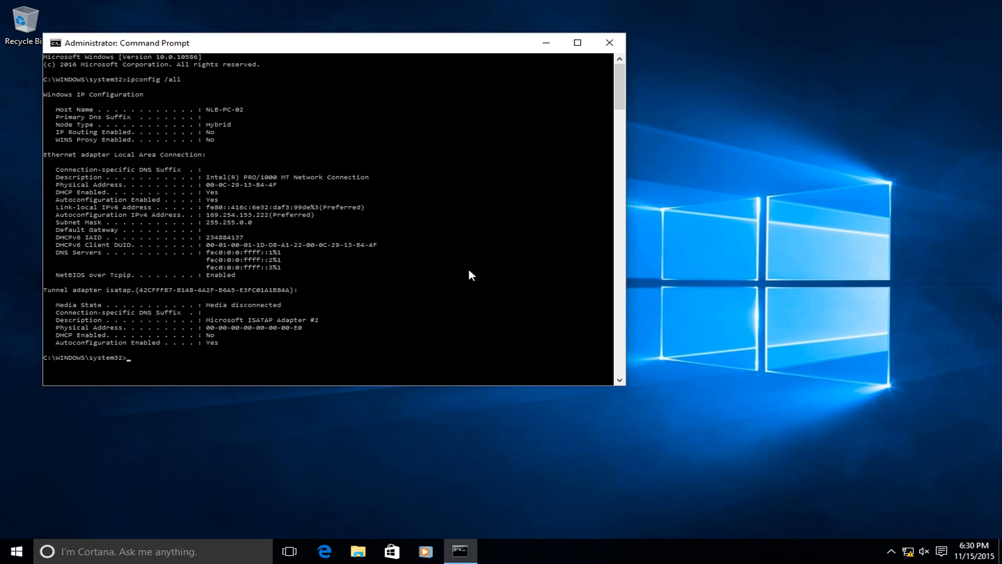
key(Up)
key(Return)
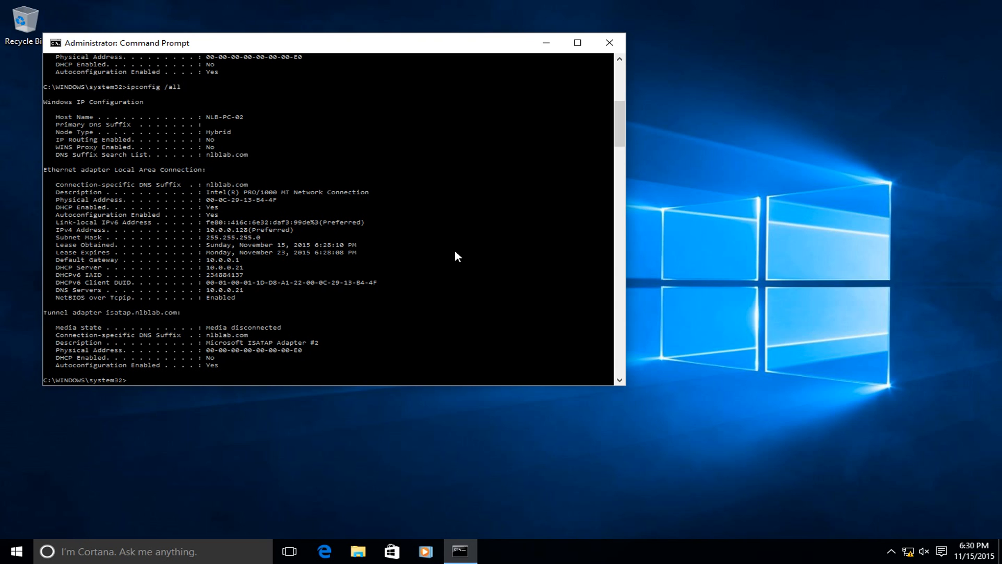
key(Up)
key(Return)
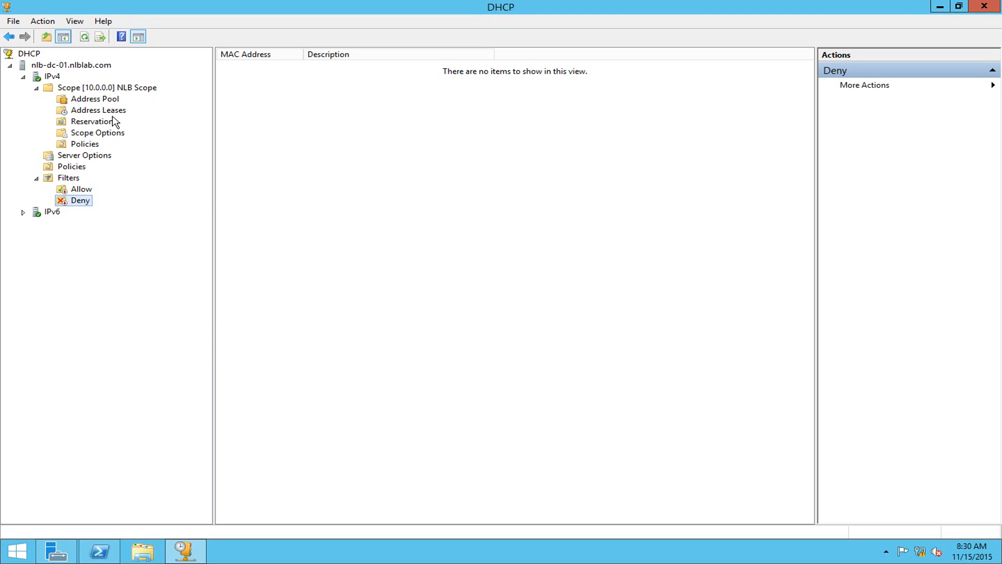
Step: Back in the server's DHCP console, check the client's 10.0.0.128 entry in the scope's Address Leases
click(99, 99)
click(110, 112)
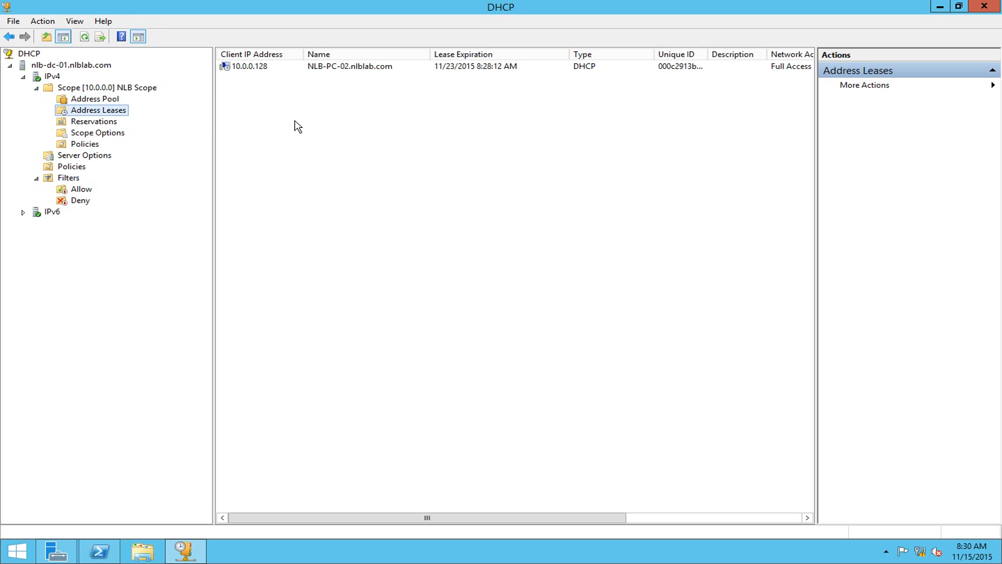
click(238, 67)
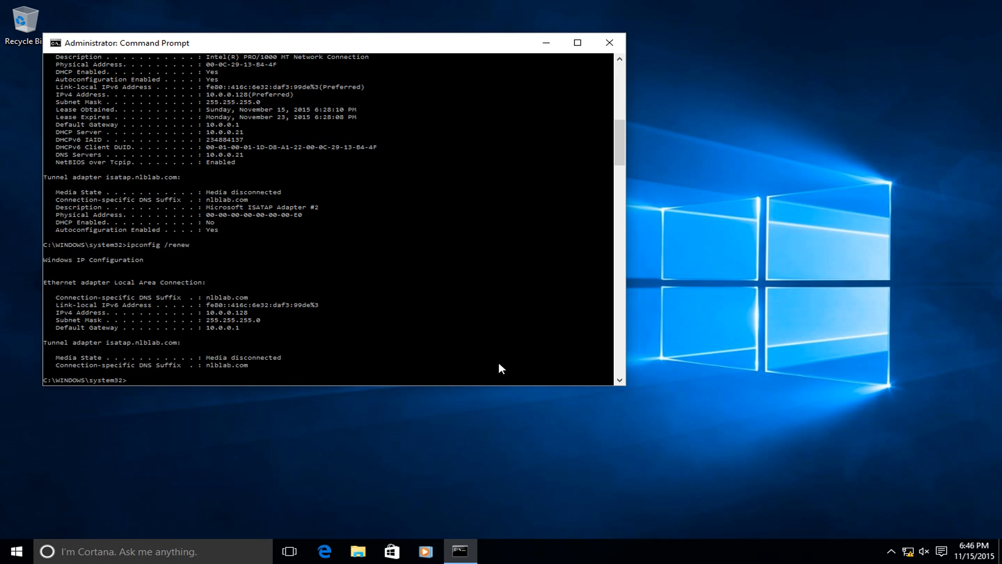
Step: On the Windows 10 client, view the System information, reaching it directly and again through This PC in File Explorer
right_click(21, 550)
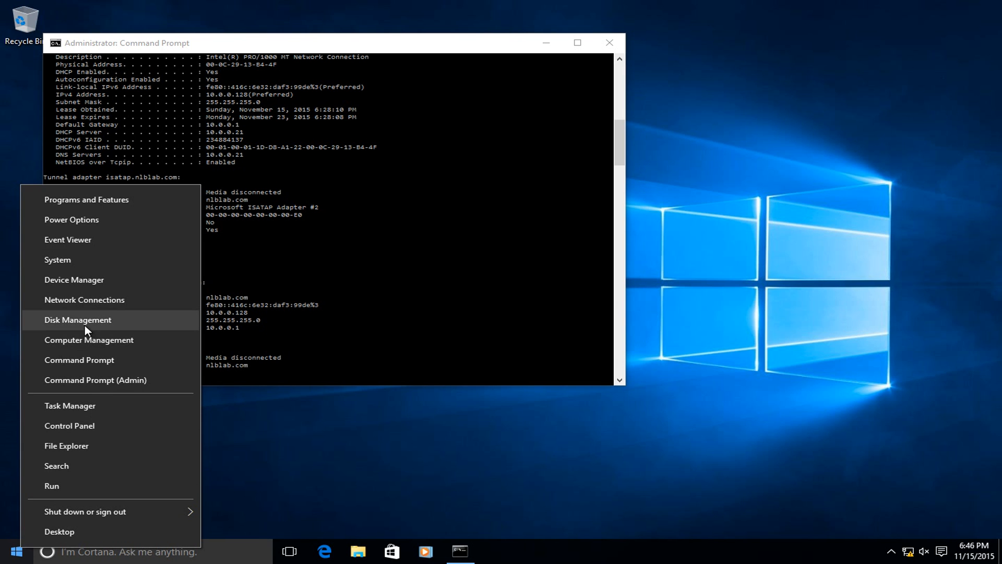
click(73, 261)
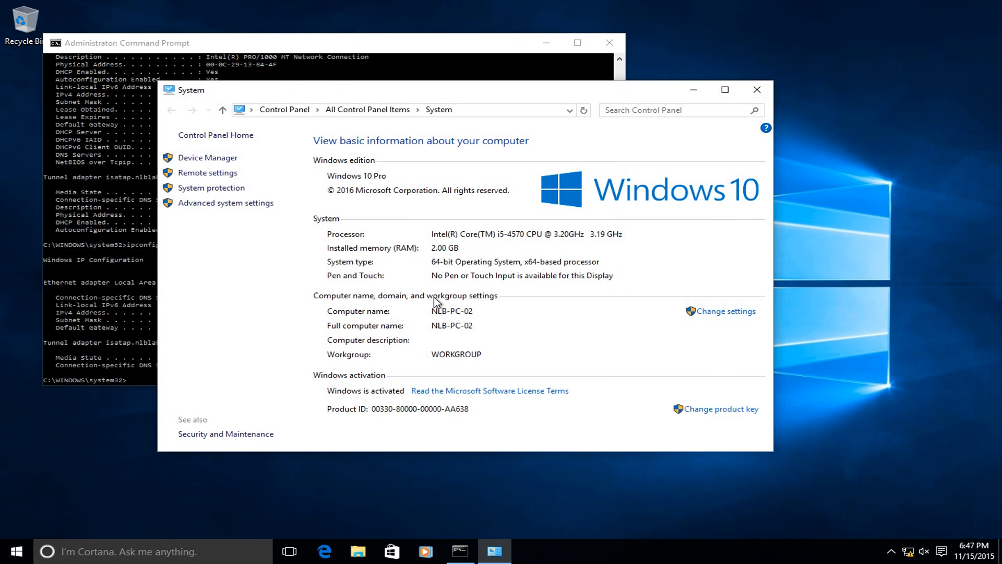
click(349, 556)
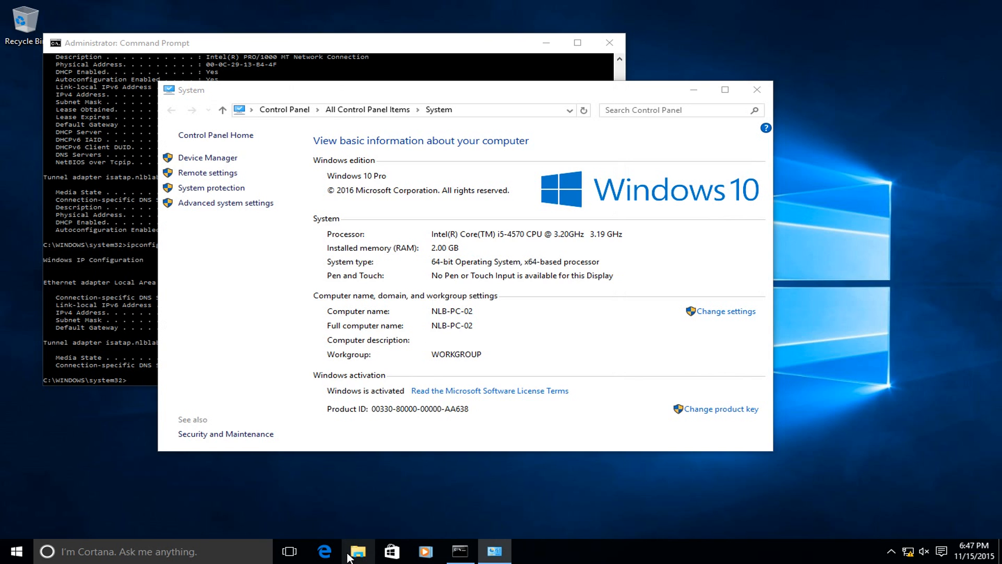
click(341, 282)
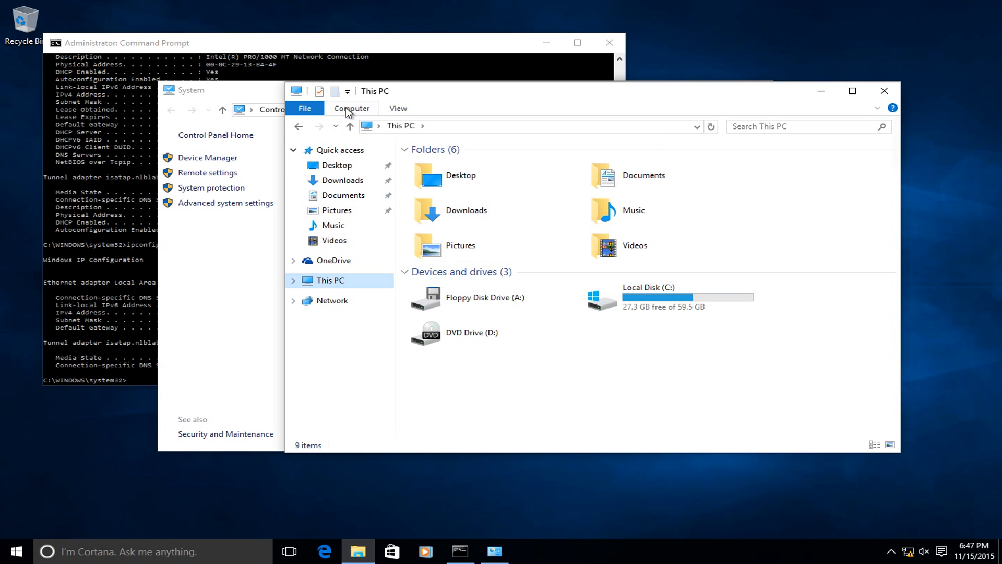
click(346, 108)
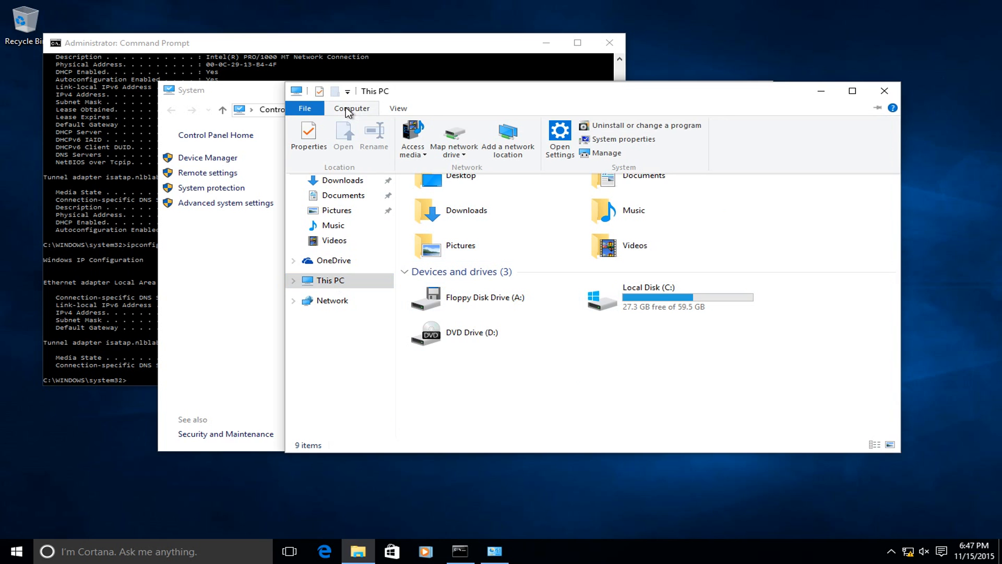
click(632, 143)
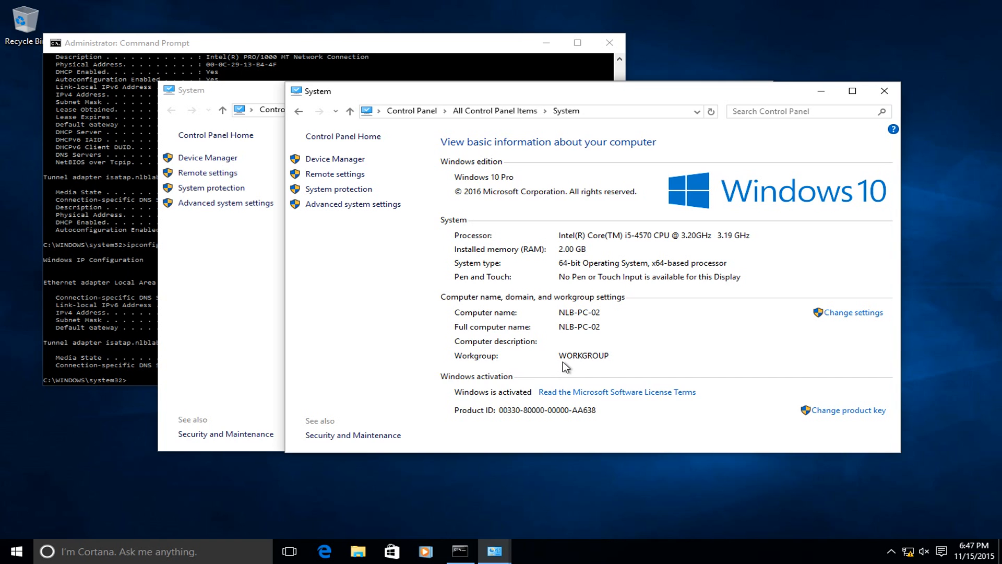
Step: Change the client computer's membership from workgroup to the nlblab.com domain and submit the change
click(848, 314)
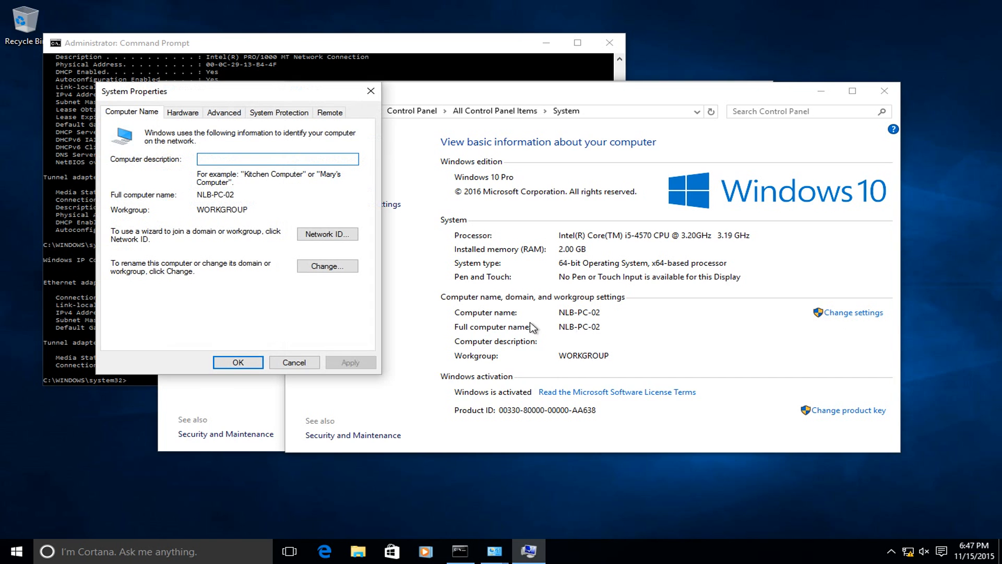
click(324, 268)
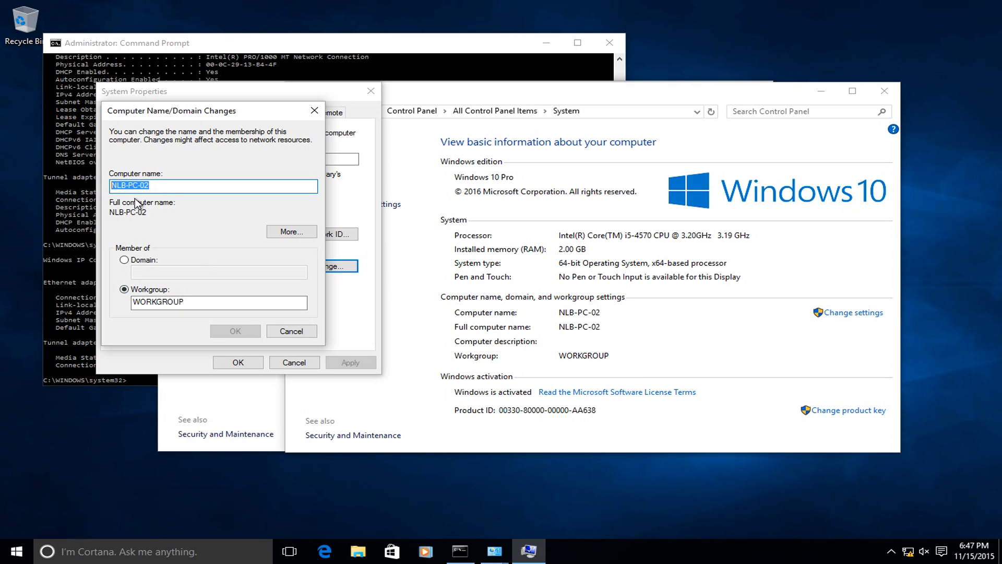
click(124, 261)
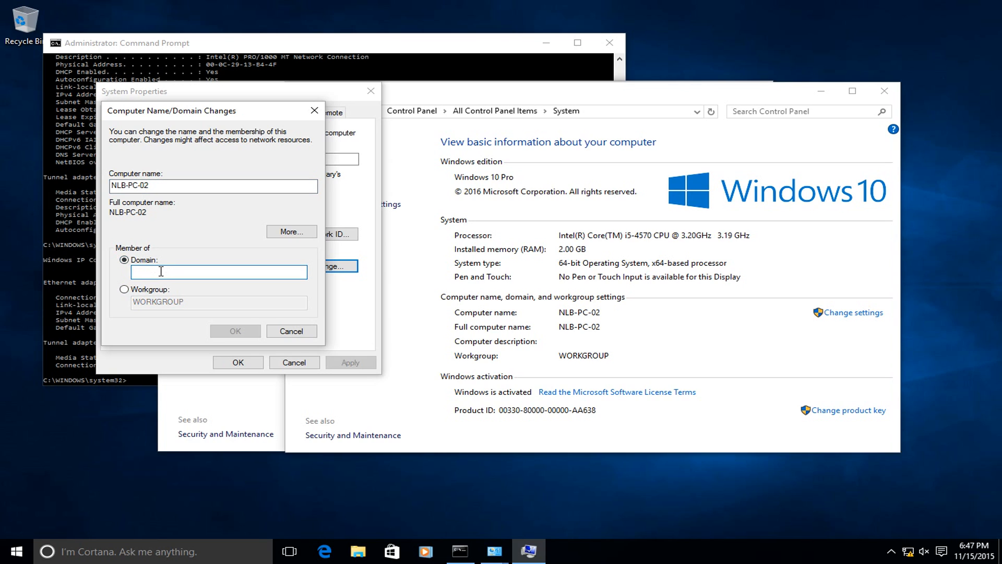
text(nlblab.com)
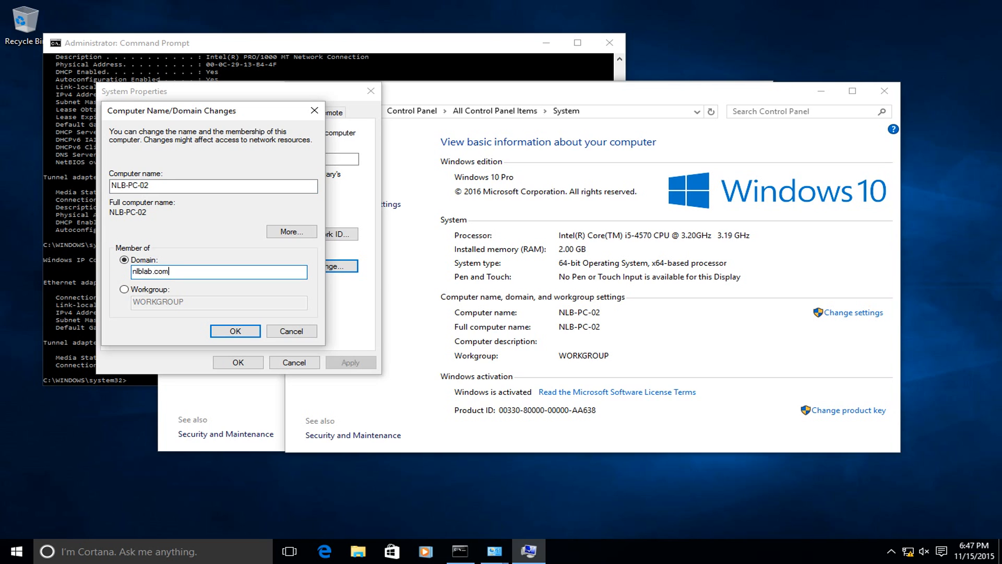
key(Return)
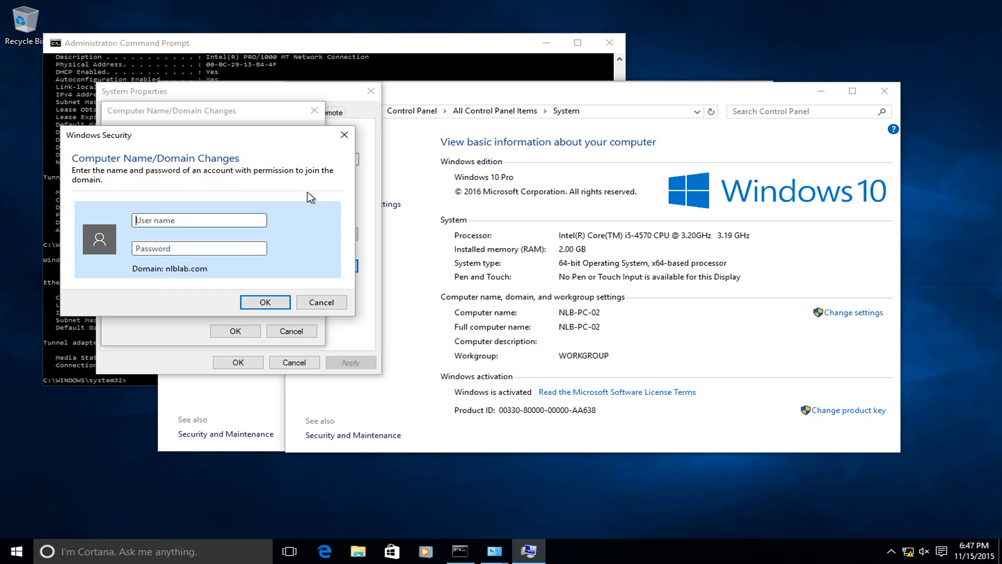
Step: Authorize the domain join with the domain administrator's user name and account password
click(179, 225)
text(nlb.ad)
key(Tab)
text(********)
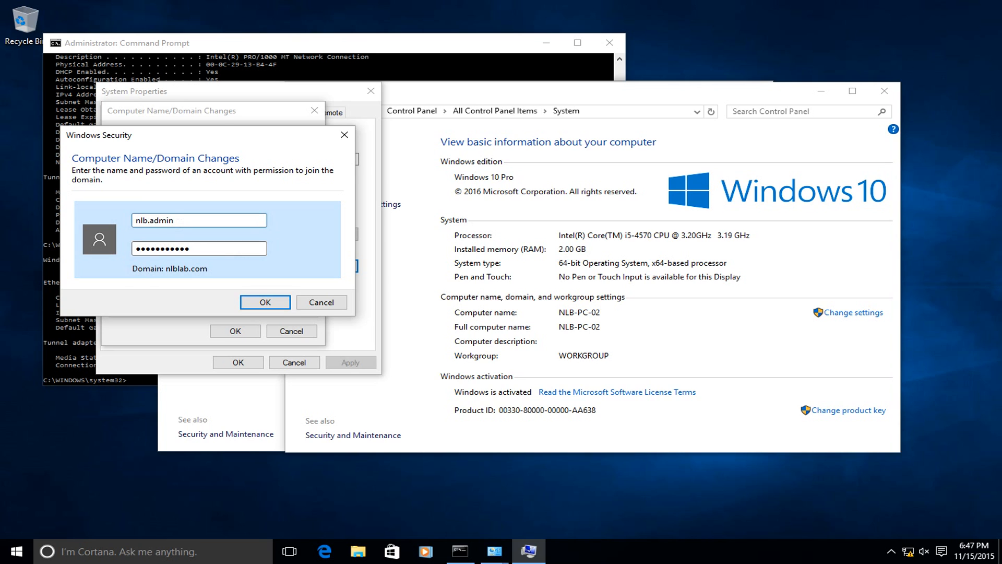
key(Return)
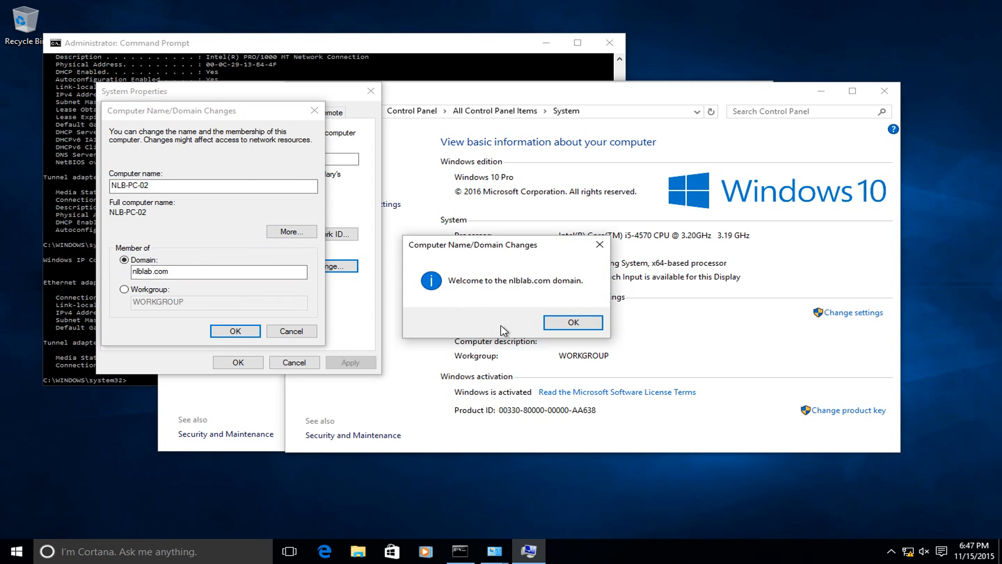
Step: Acknowledge the domain join messages, close System Properties and restart the client immediately to apply the change
click(572, 322)
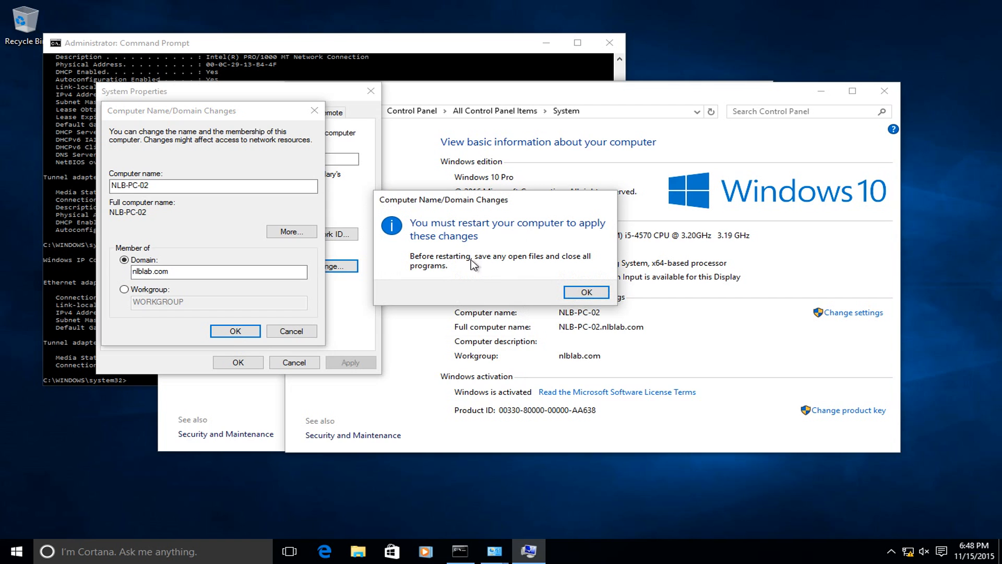
click(587, 293)
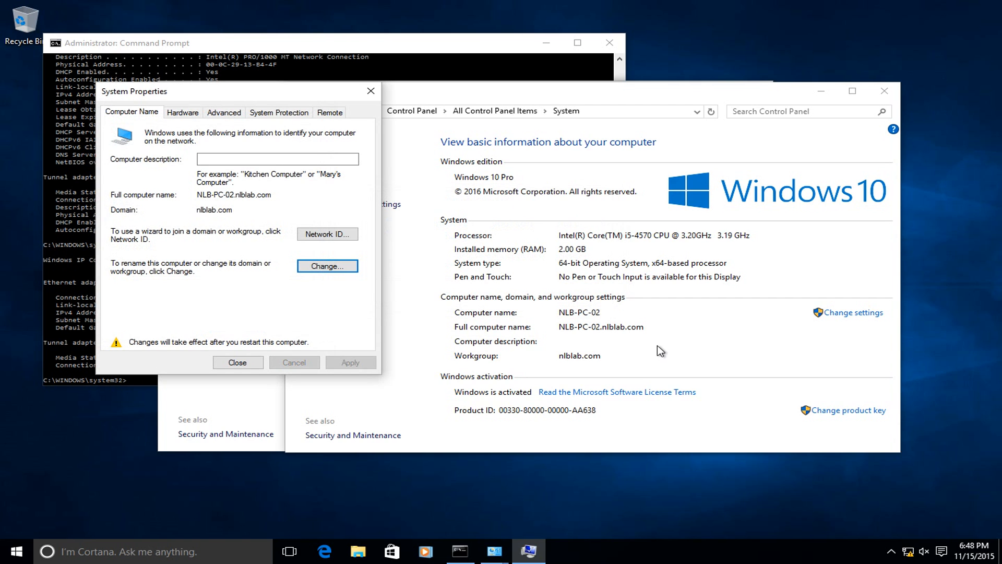
click(247, 365)
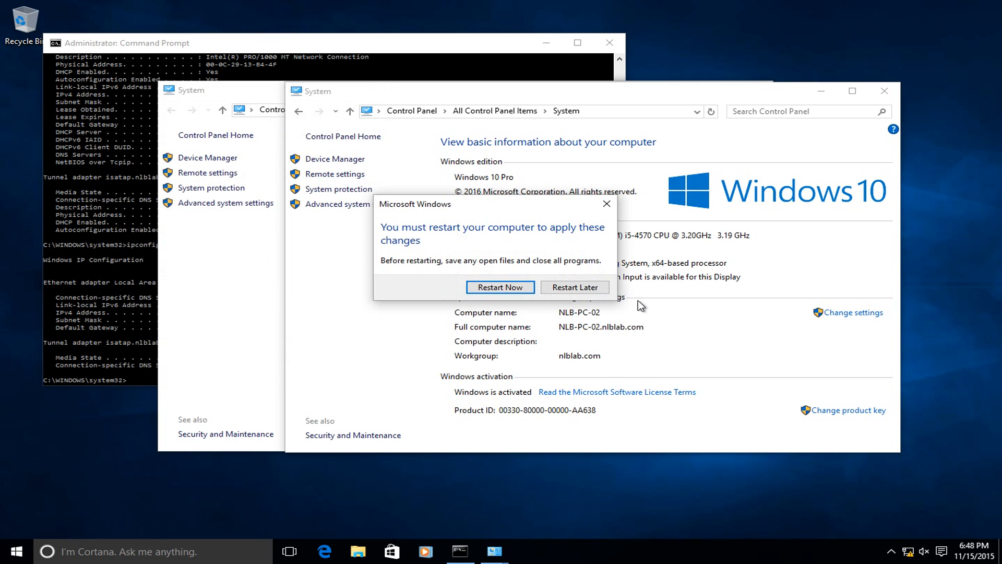
click(515, 288)
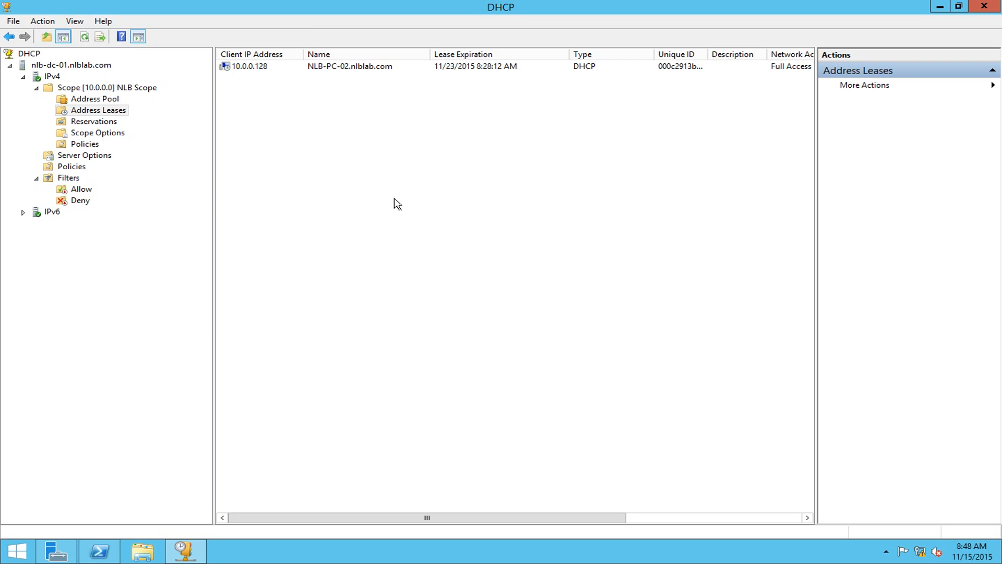
Step: On the server, open Active Directory Users and Computers maximized, expand nlblab.com, widen the tree and check the Computers container
click(57, 546)
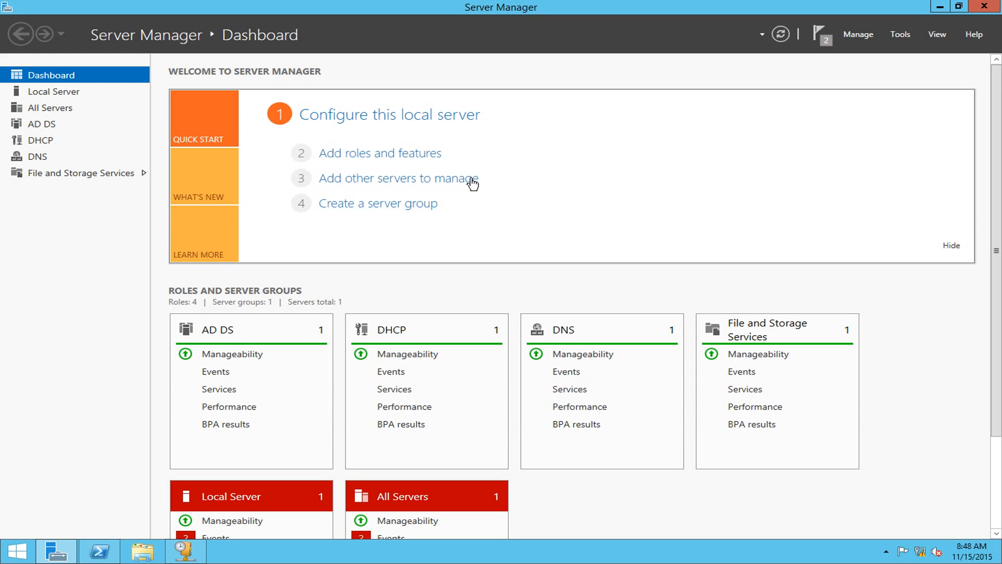
click(894, 40)
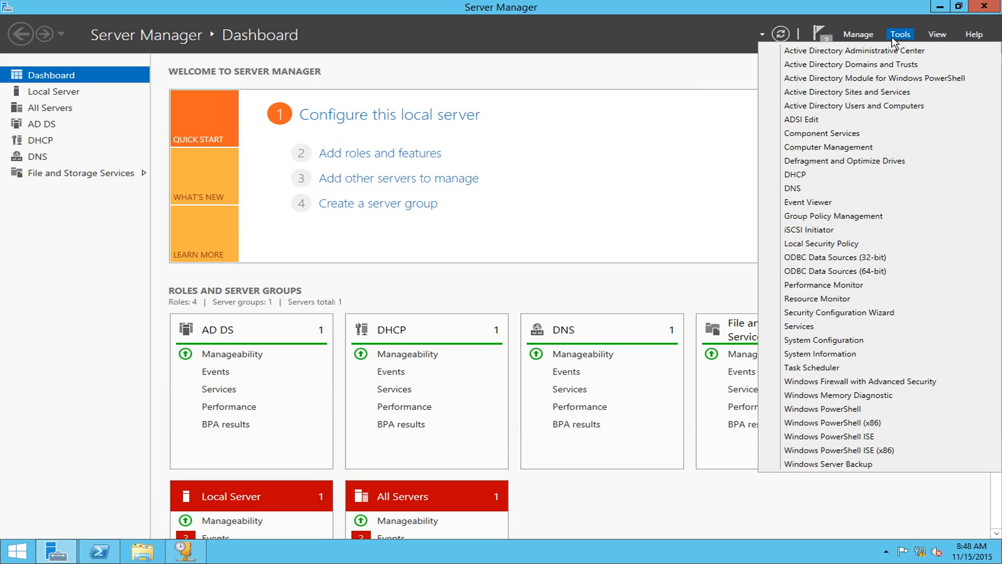
click(875, 107)
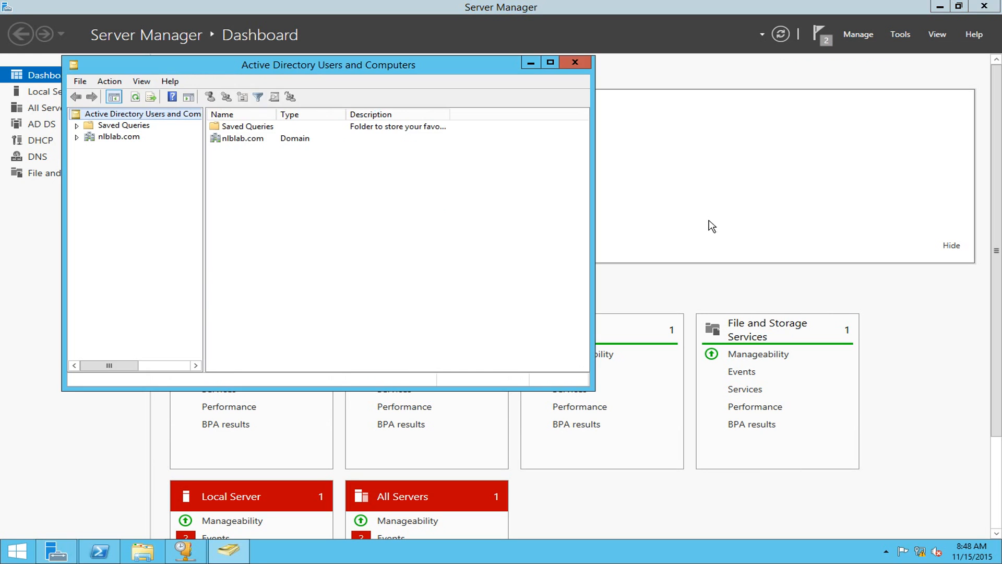
double_click(259, 67)
click(9, 77)
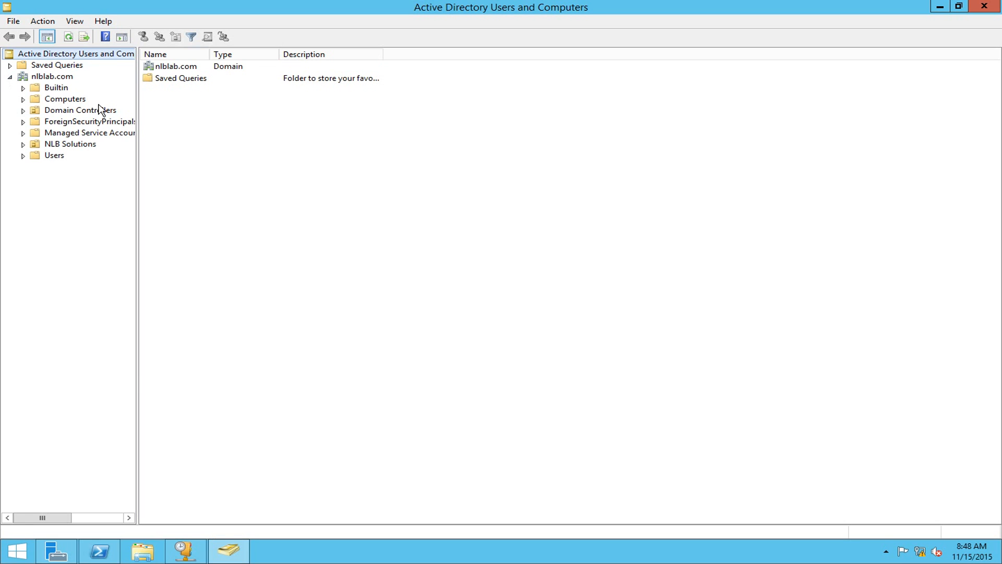
drag(137, 165, 204, 164)
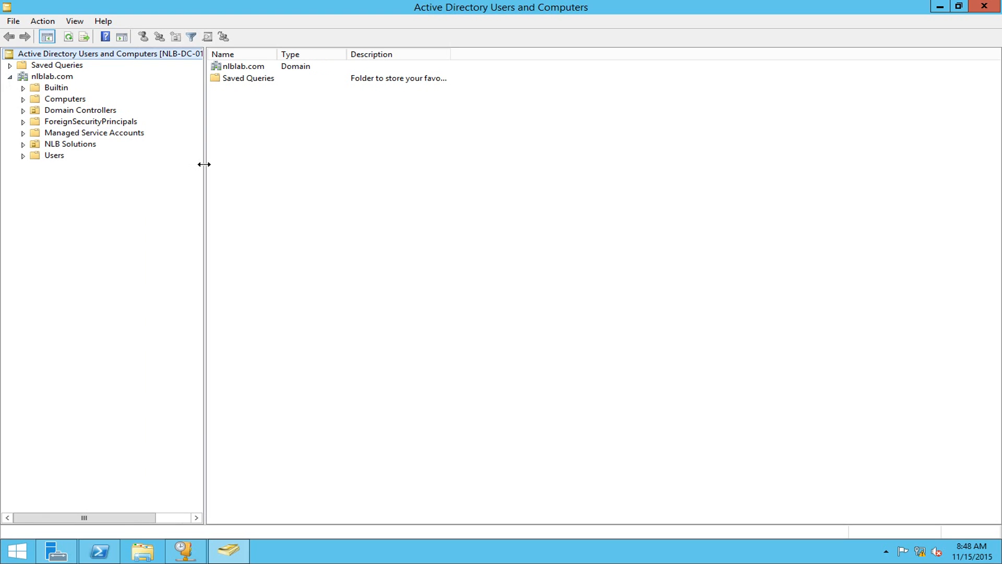
click(60, 100)
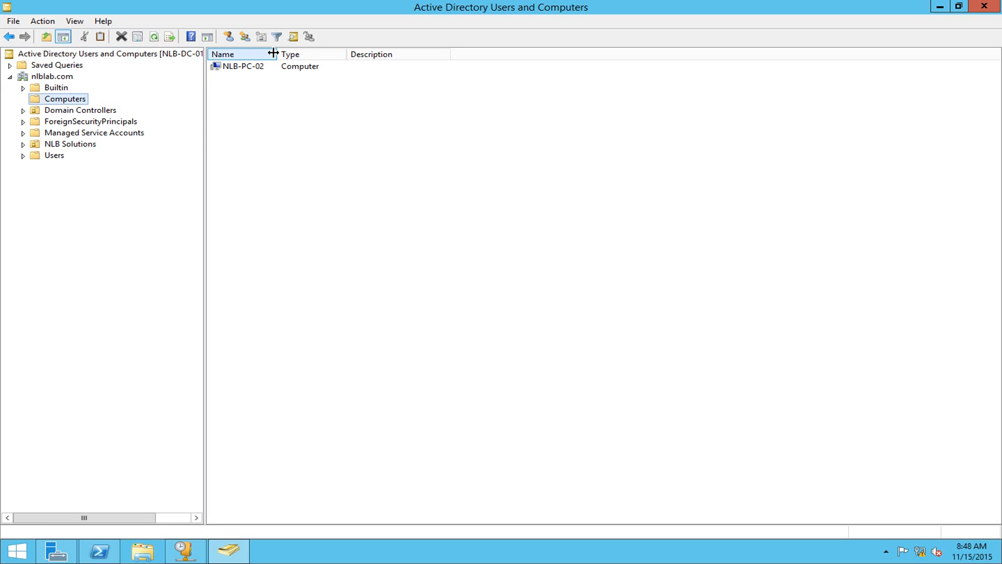
Step: Widen the Name column, move NLB-PC-02 into the Computers unit under NLB Solutions, and check that unit's contents
drag(276, 55, 343, 55)
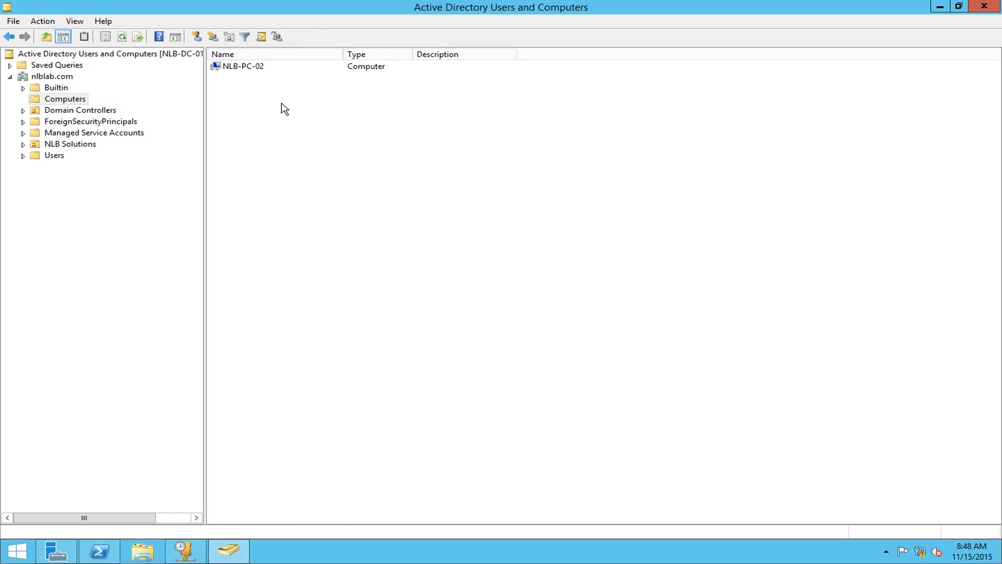
click(238, 67)
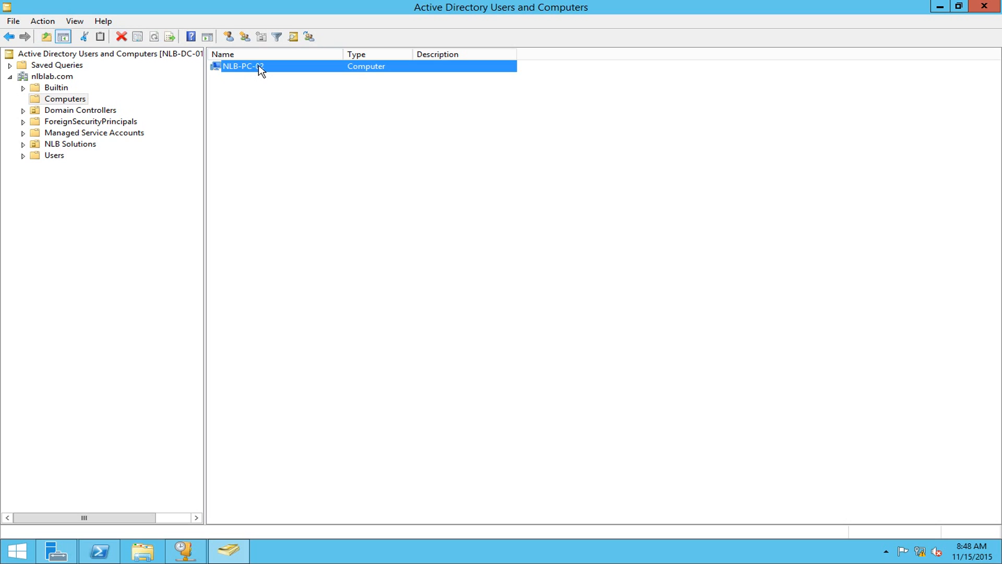
click(23, 145)
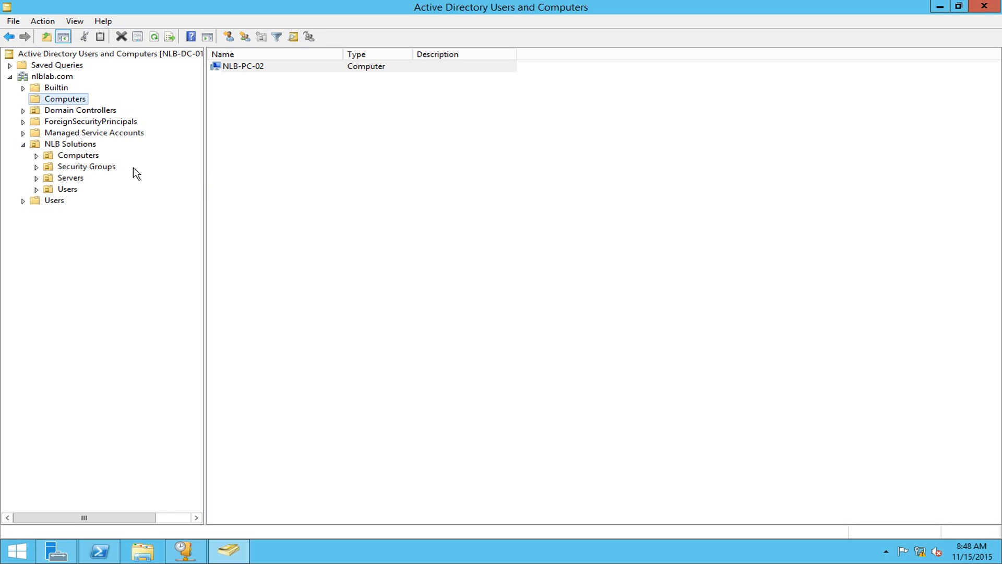
right_click(254, 70)
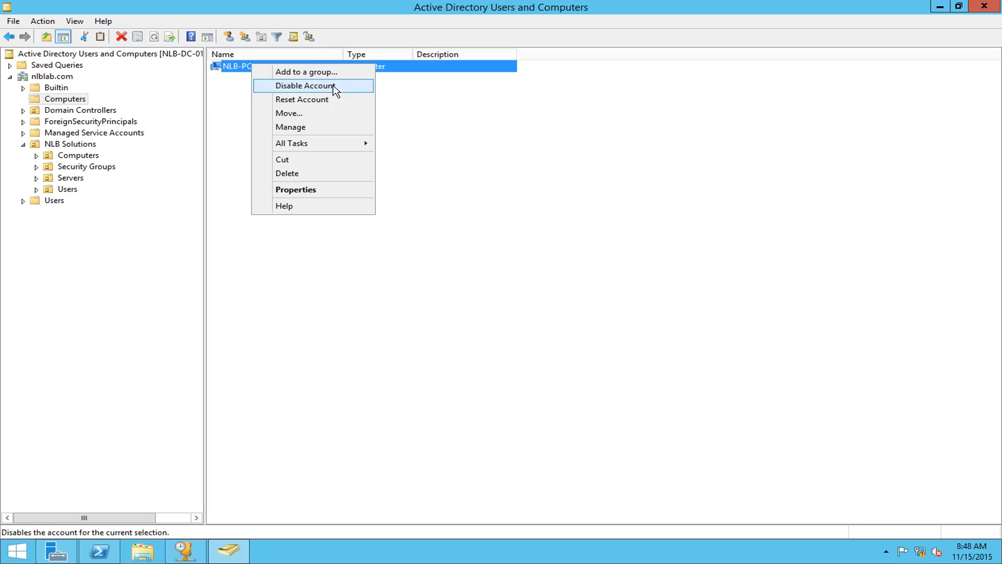
click(308, 114)
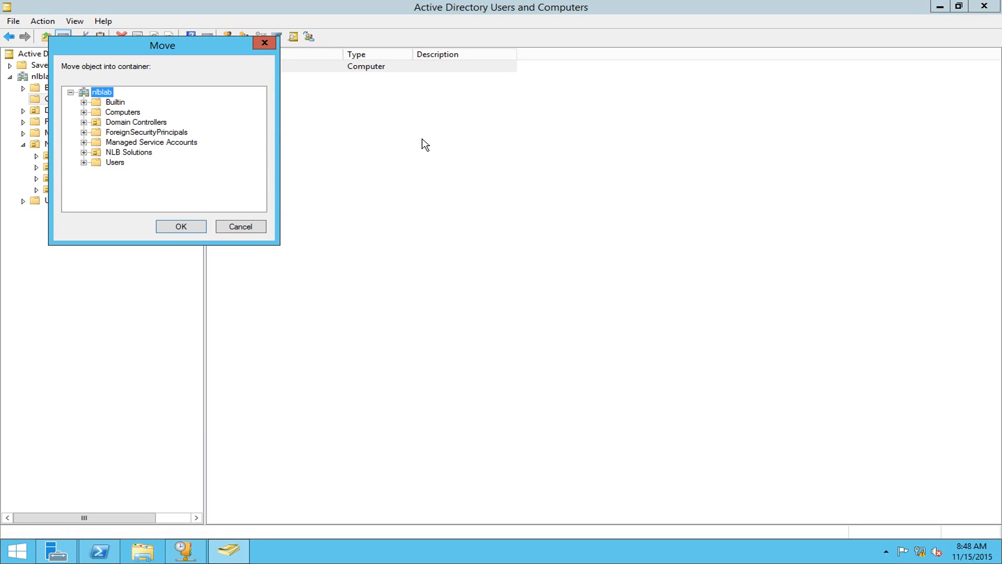
click(83, 152)
click(126, 162)
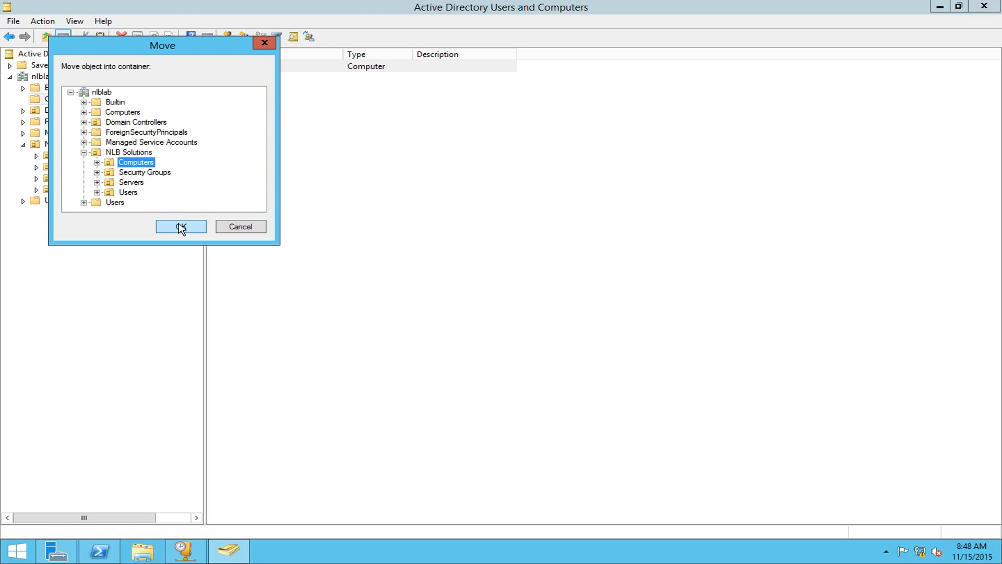
click(180, 226)
click(74, 155)
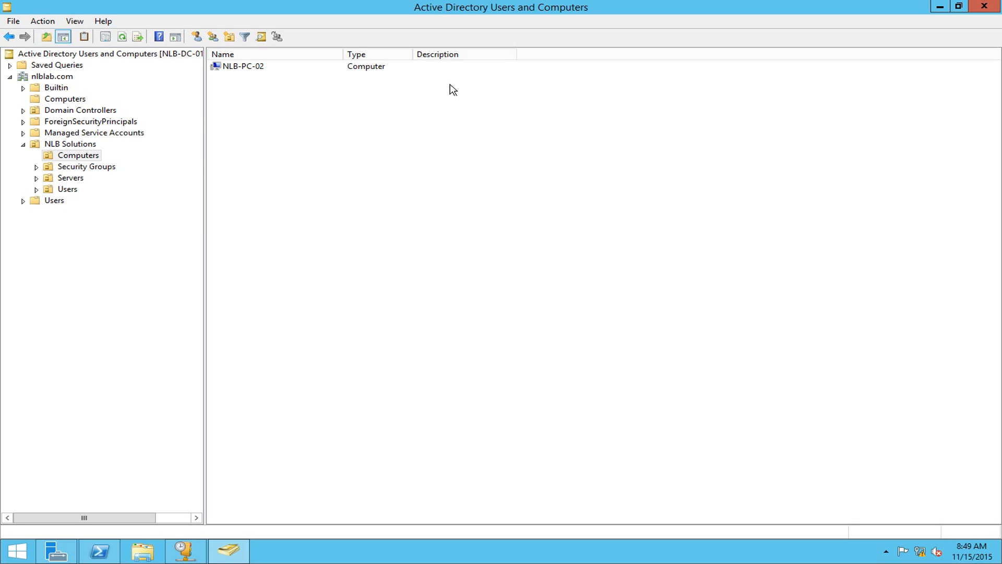
Step: Switch to the Windows 10 client and sign in to NLBLAB as another user with the domain administrator's user name and account password
click(216, 1)
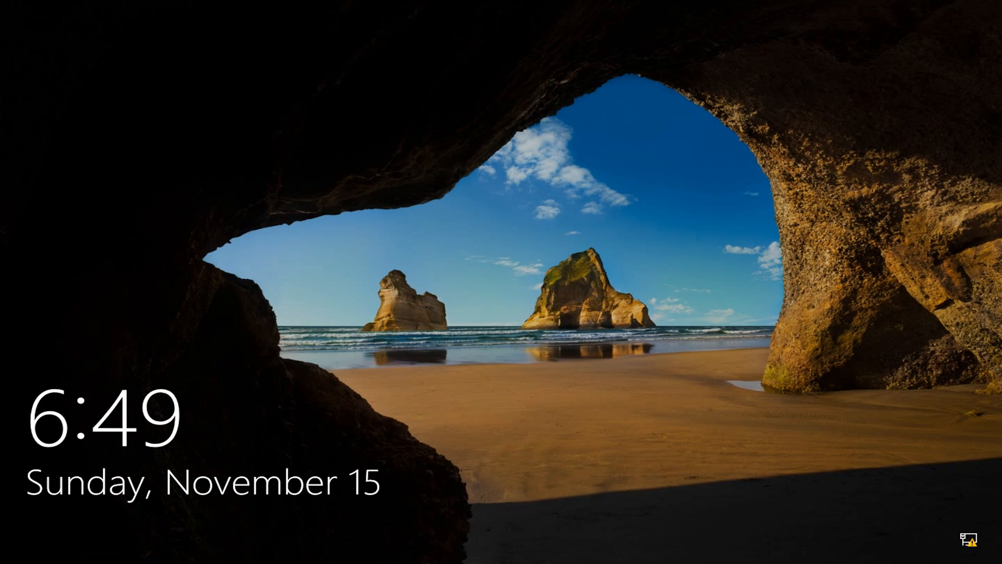
click(546, 277)
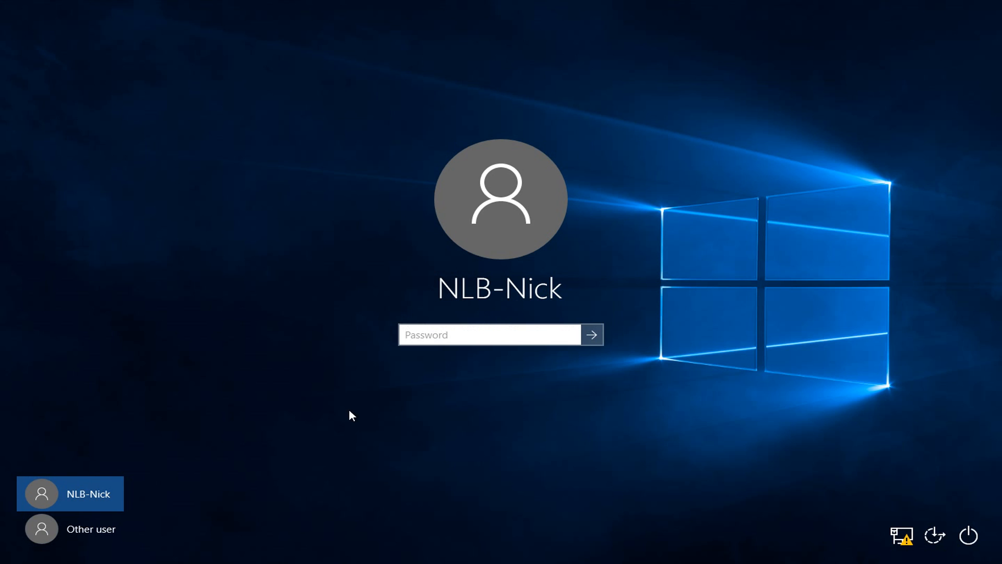
click(97, 531)
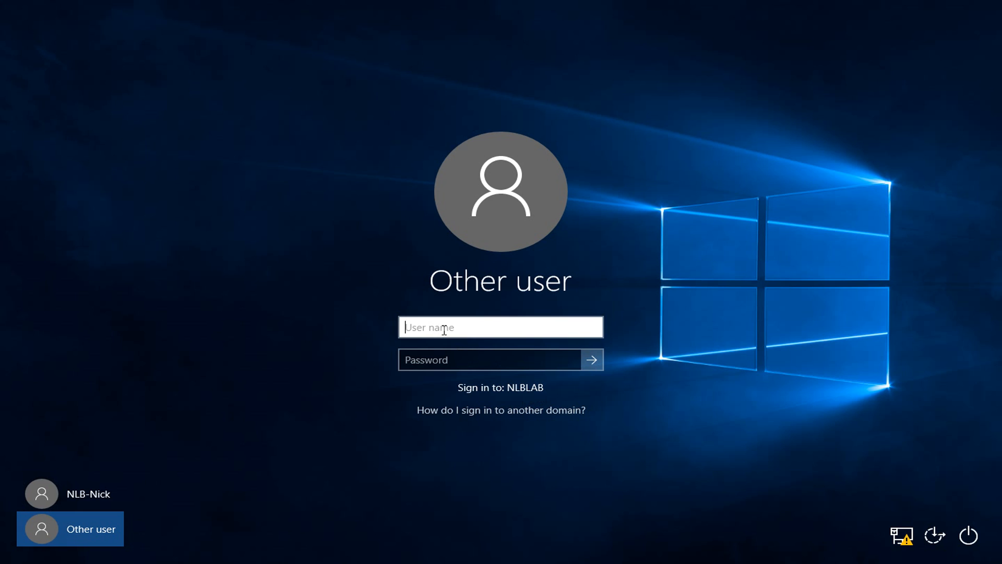
text(nlb.admin)
key(Tab)
text(•••••••••••)
key(Return)
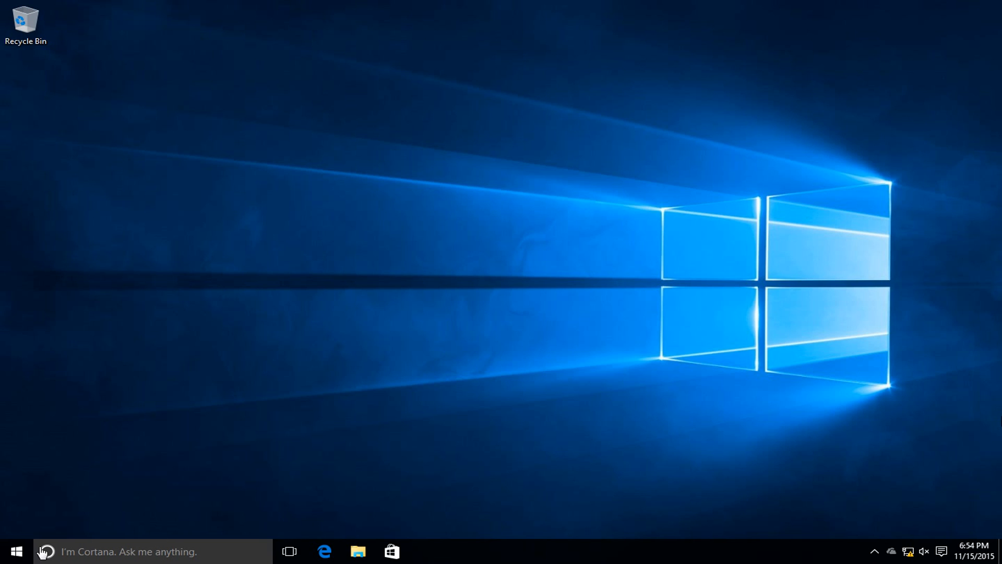
Step: Open the client's System information to check its full computer name and domain membership
right_click(17, 551)
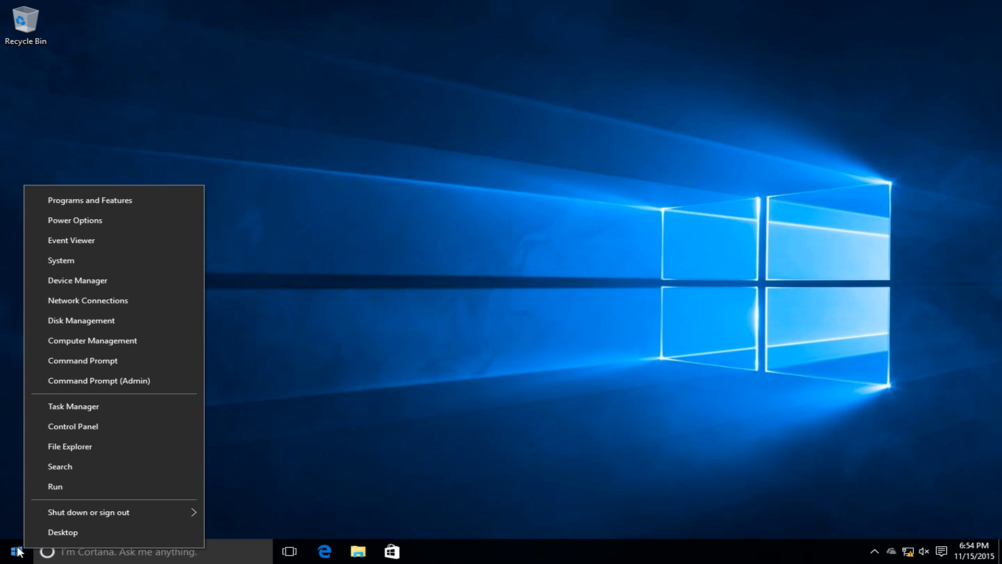
click(56, 263)
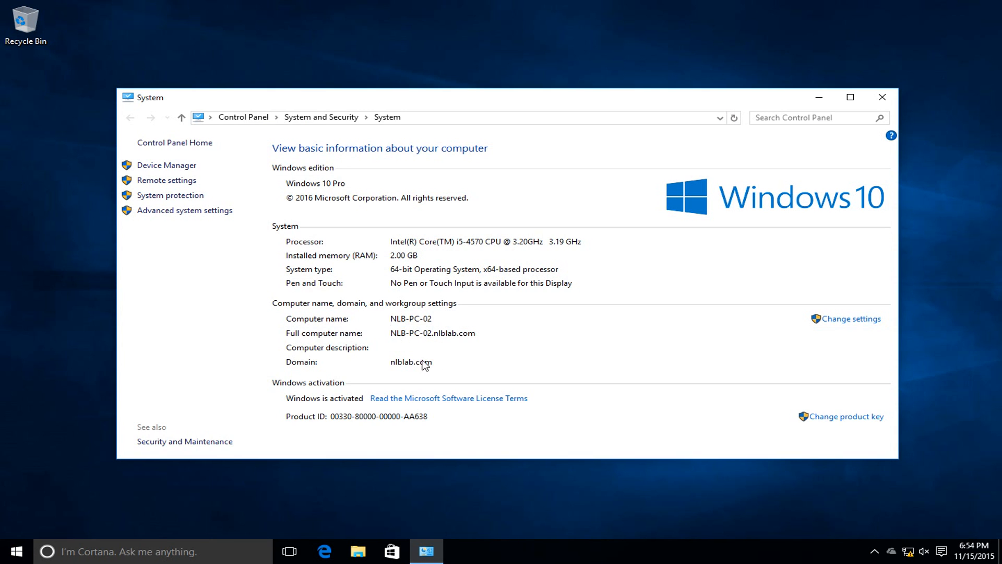